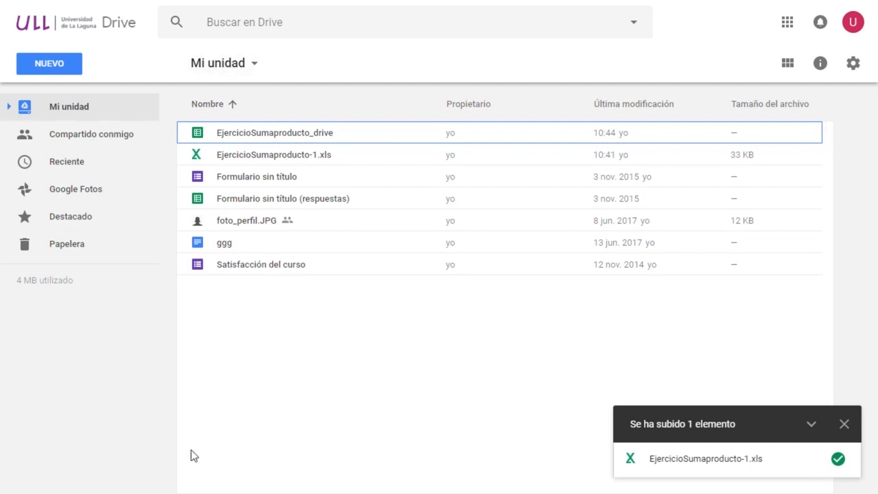
# Create a new blank Google Forms form in Drive.
pyautogui.click(67, 66)
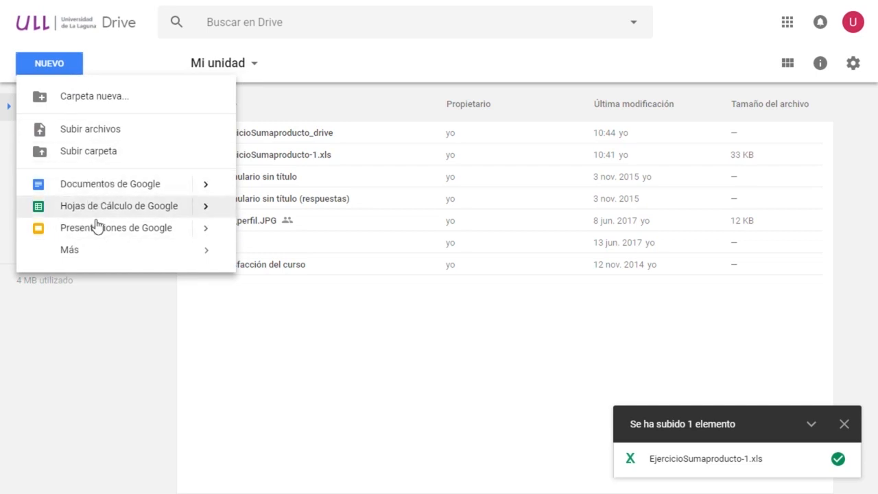
pyautogui.moveTo(85, 256)
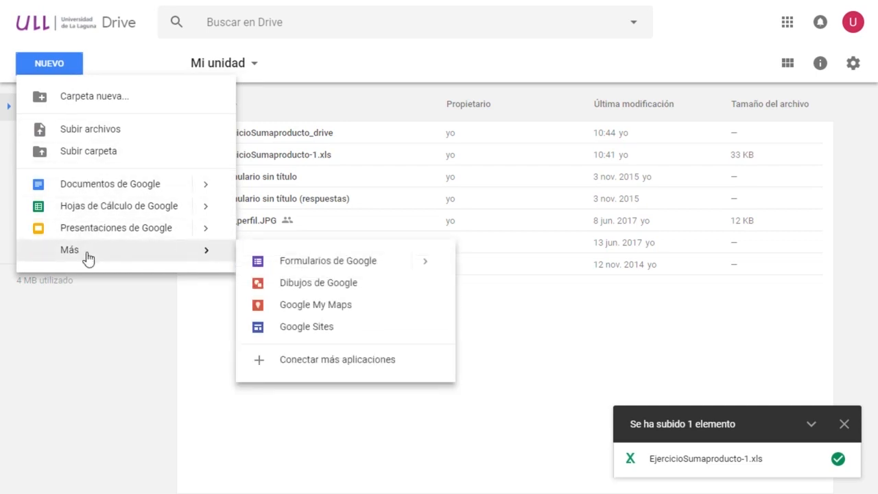
pyautogui.click(319, 264)
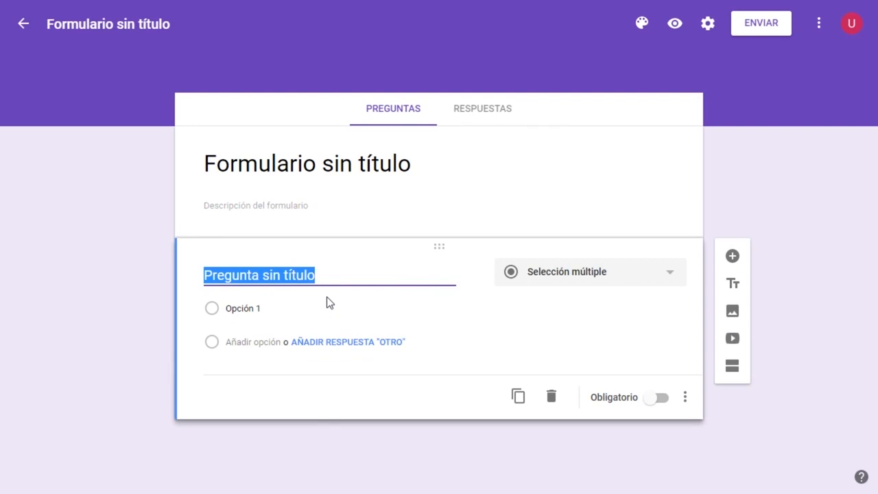
# Title the form "Graduación".
pyautogui.click(386, 169)
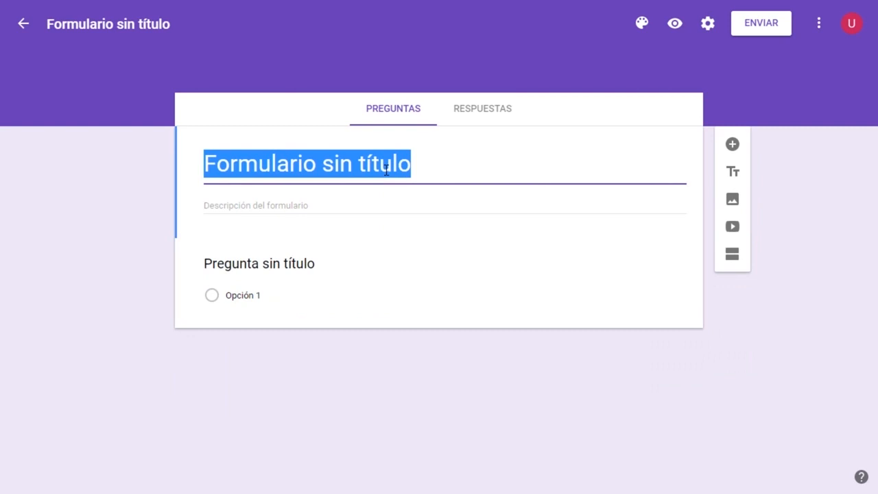
pyautogui.write('Gradi')
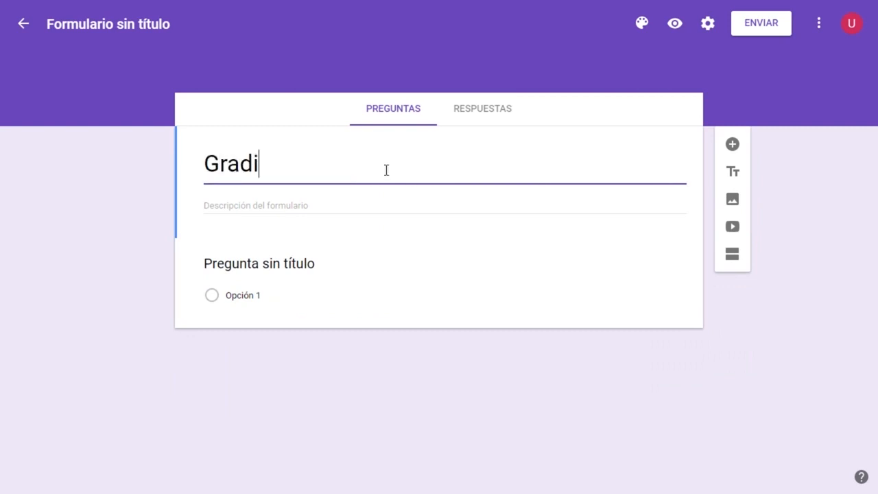
pyautogui.press('BackSpace')
pyautogui.write('uación')
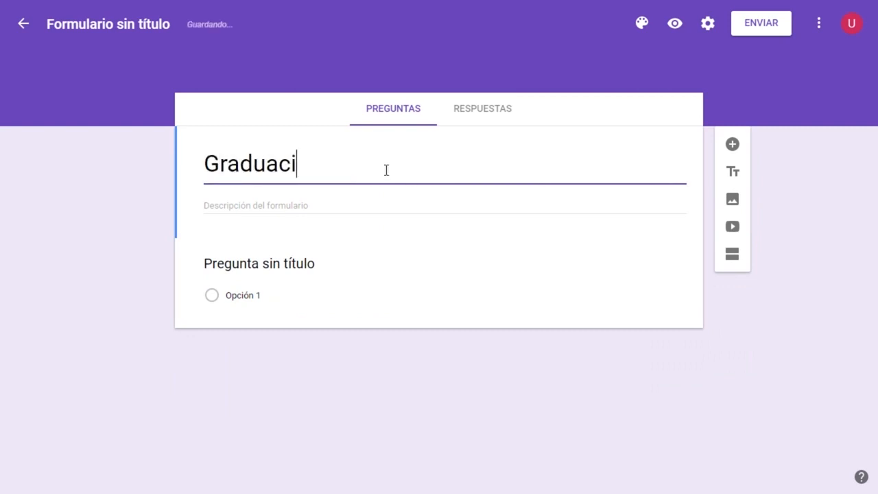
# Enter "Recogida de datos para la asistencia" as the form description.
pyautogui.click(351, 204)
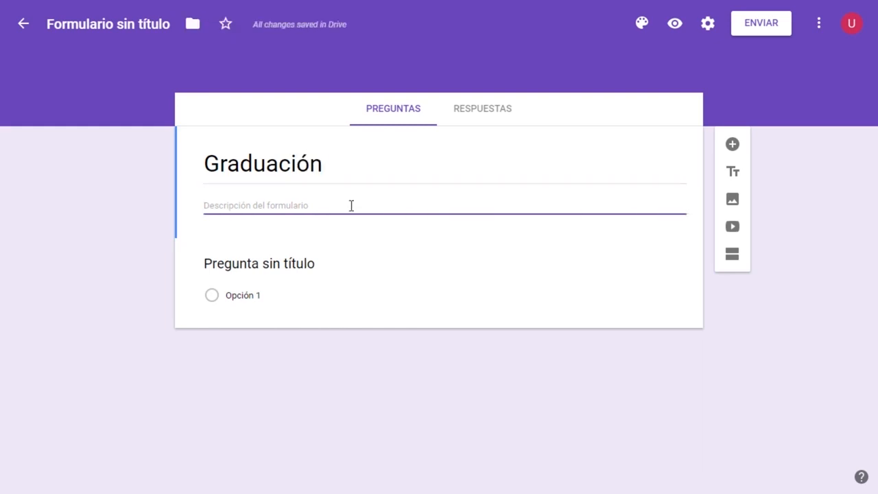
pyautogui.write('Recogid')
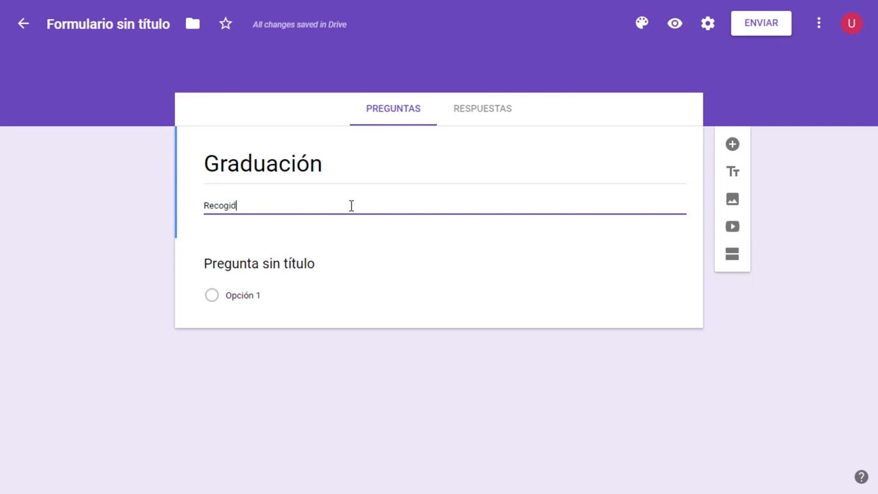
pyautogui.write('a de datos para la asistencia')
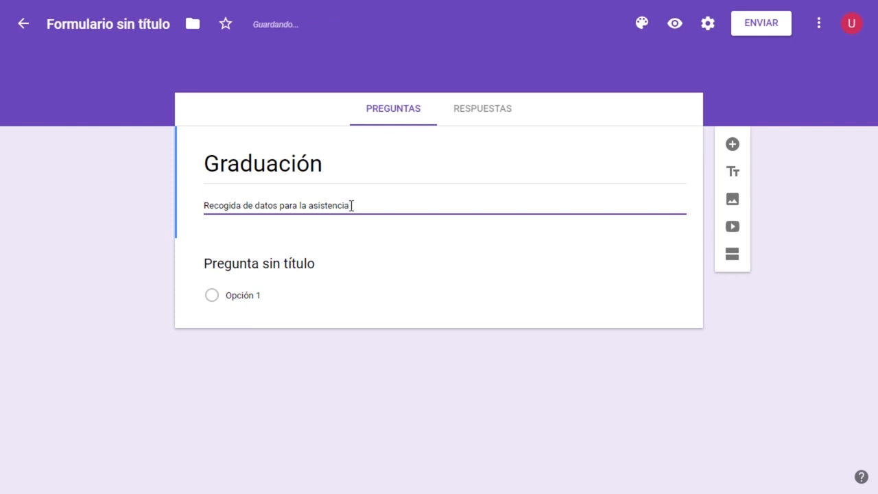
pyautogui.click(295, 446)
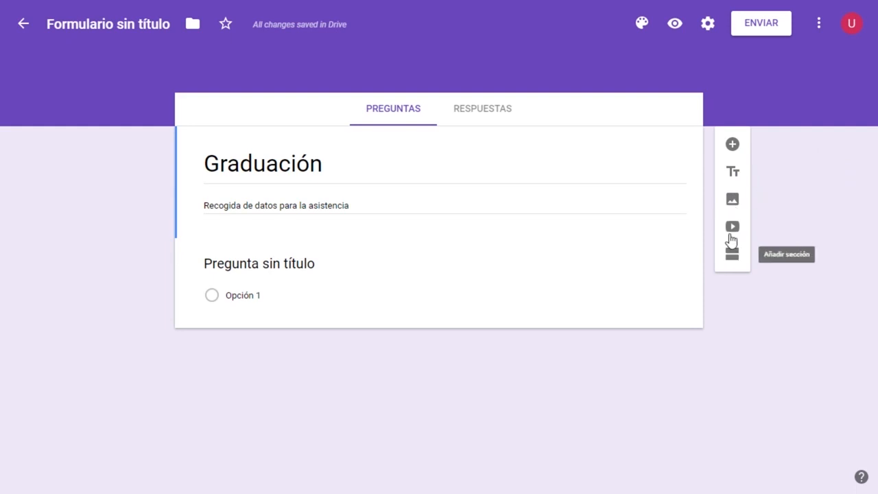
# Look at the form's colour palette and its sending options, closing both without changing or sending anything.
pyautogui.click(641, 31)
pyautogui.click(590, 48)
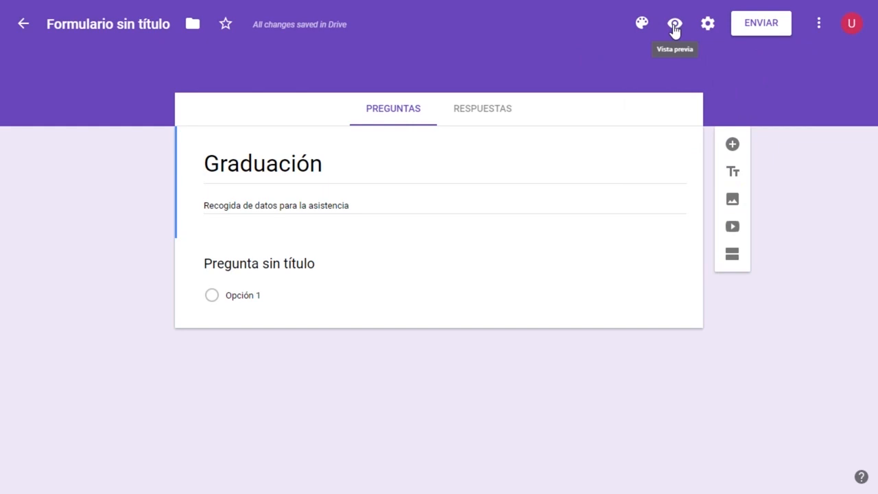
pyautogui.click(747, 30)
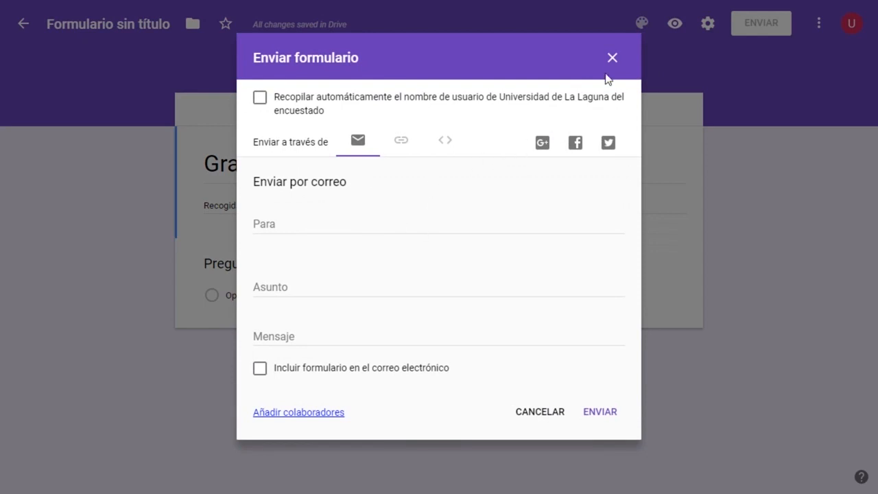
pyautogui.click(611, 58)
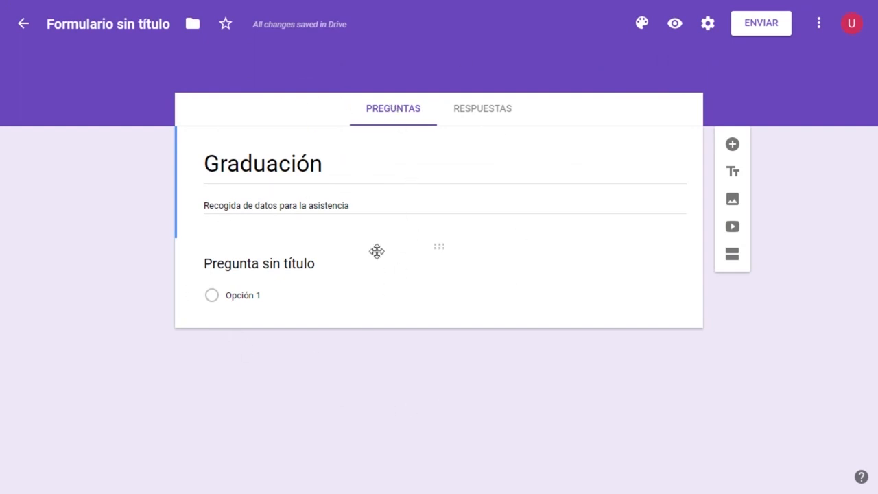
# Stop the form from accepting responses, turn acceptance back on and return to the questions.
pyautogui.click(471, 122)
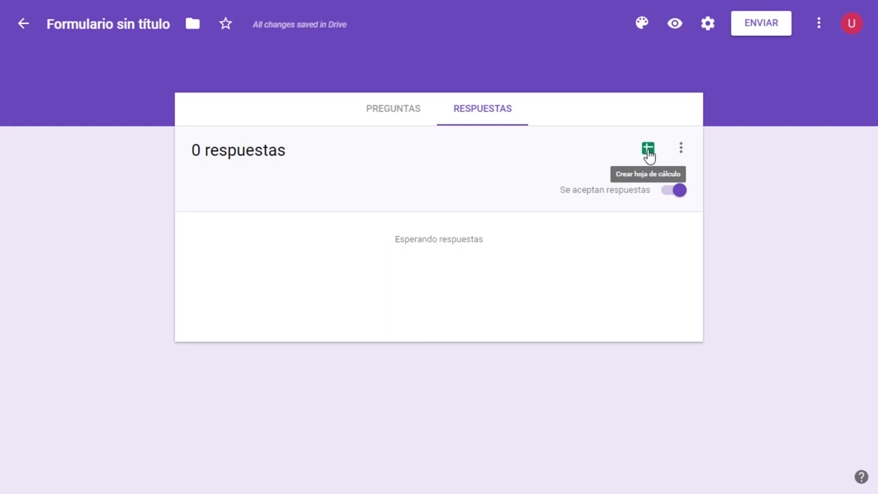
pyautogui.click(676, 194)
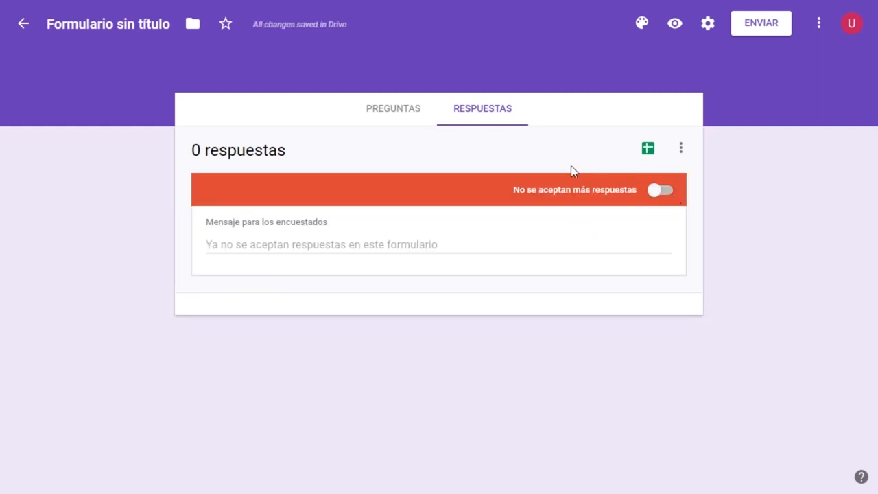
pyautogui.click(664, 193)
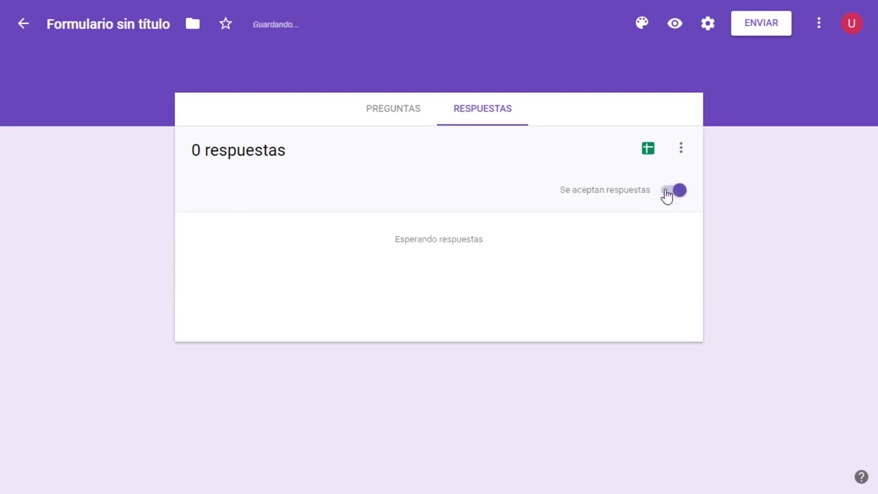
pyautogui.click(397, 113)
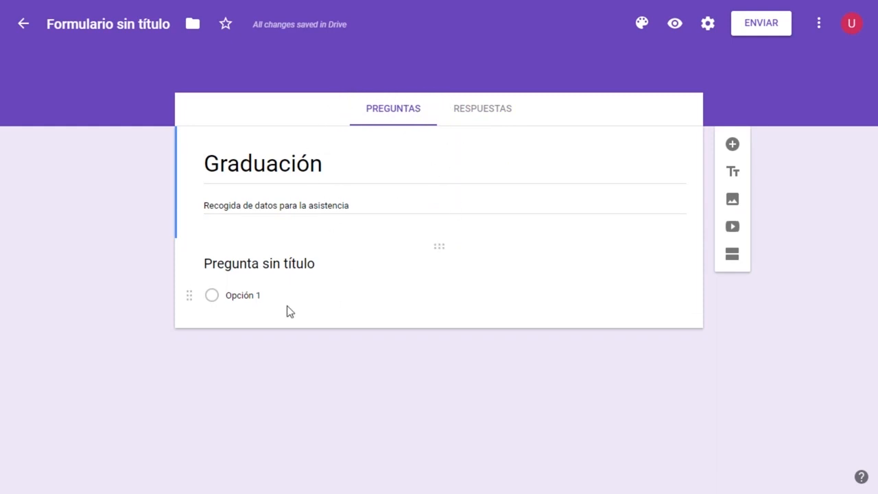
# Title the first question "Asistirás a la graduación".
pyautogui.click(280, 263)
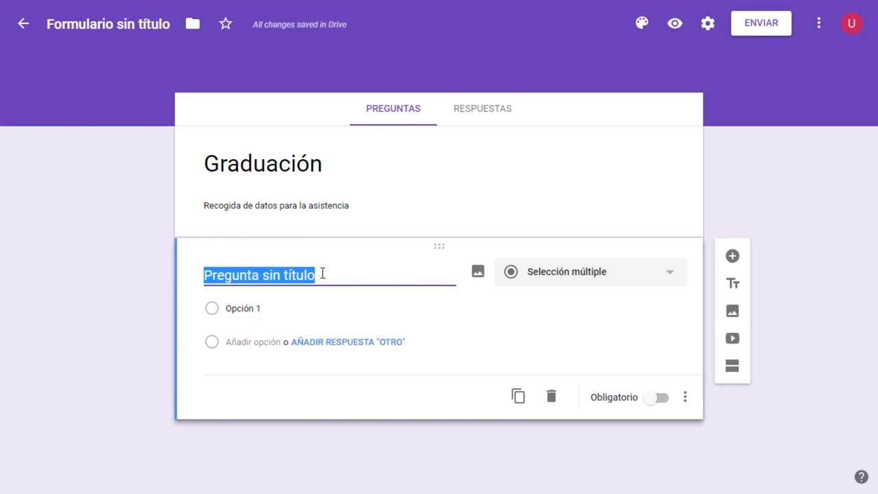
pyautogui.write('Asistir')
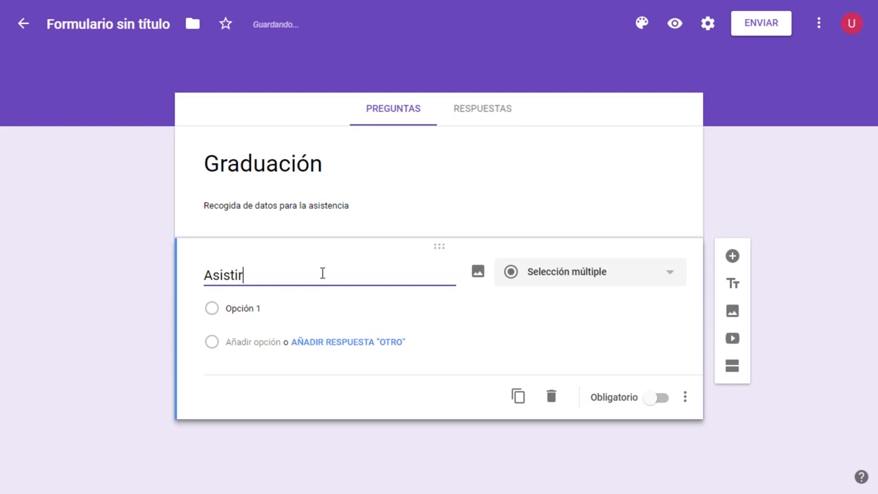
pyautogui.write('ás a la graduación')
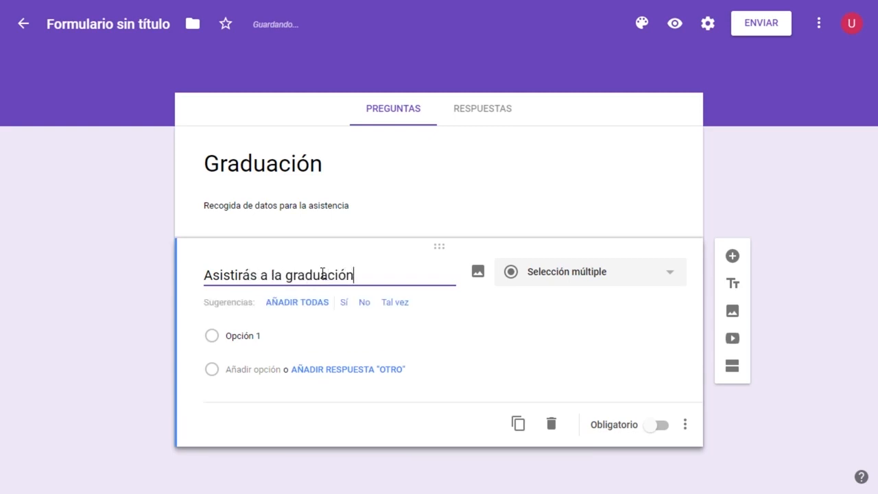
# Give the attendance question the two answer options "Si" and "No".
pyautogui.click(240, 335)
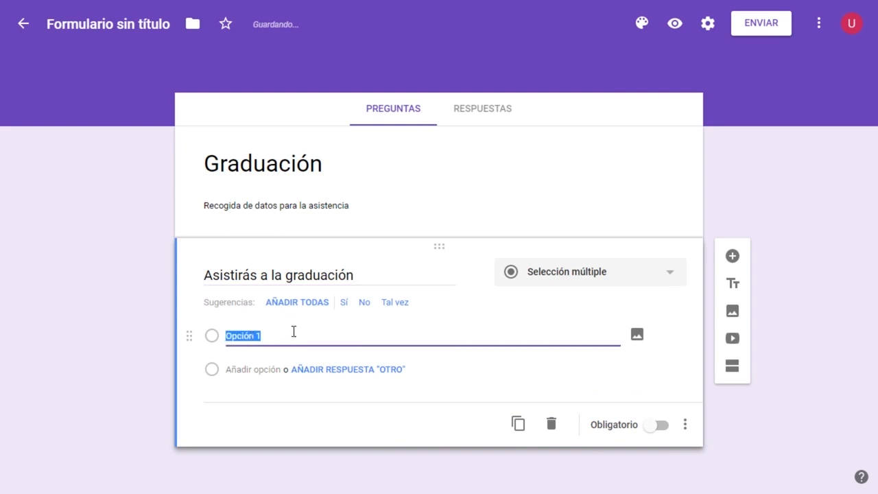
pyautogui.write('Sí')
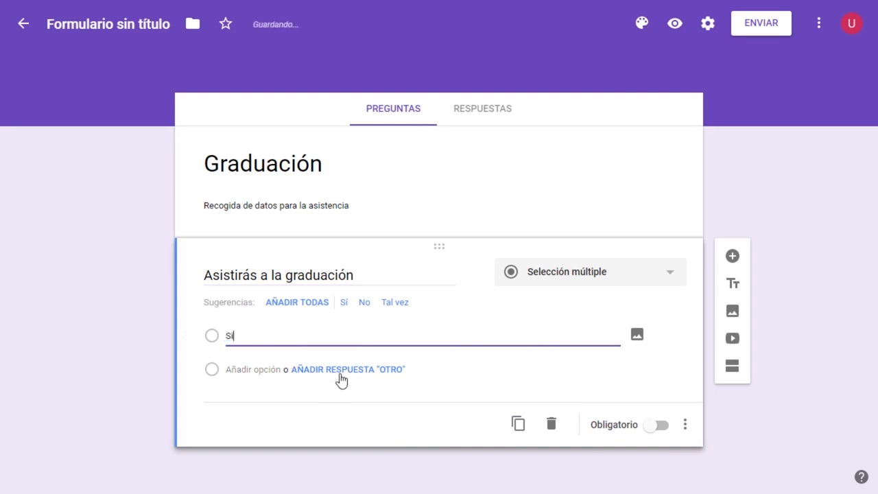
pyautogui.click(244, 369)
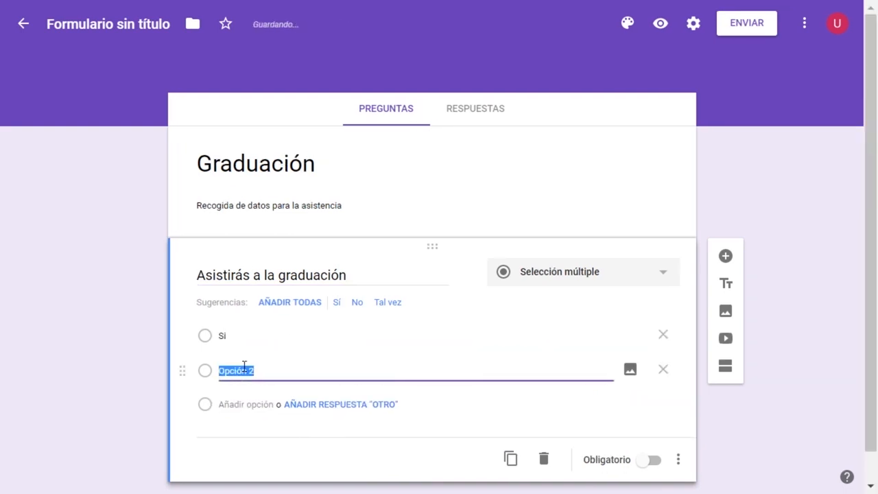
pyautogui.write('No')
pyautogui.click(208, 347)
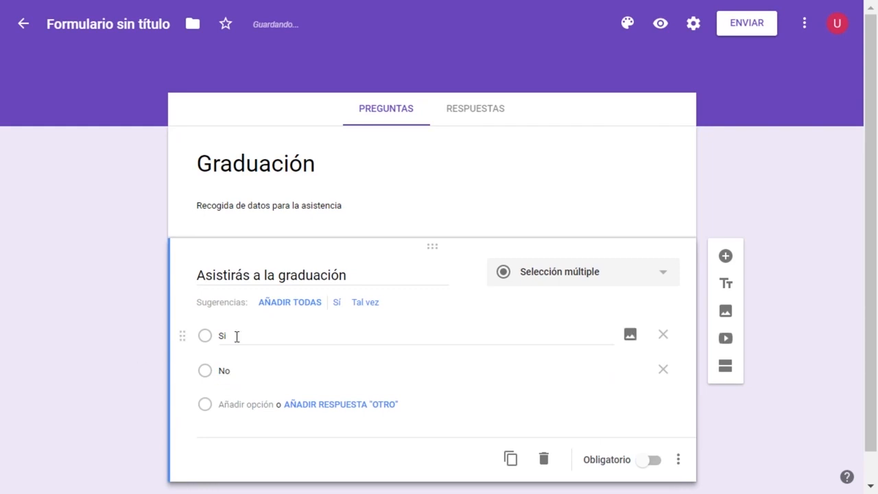
# Try the Fecha answer type on the attendance question and switch it back to Selección múltiple.
pyautogui.scroll(-1, 596, 248)
pyautogui.click(628, 243)
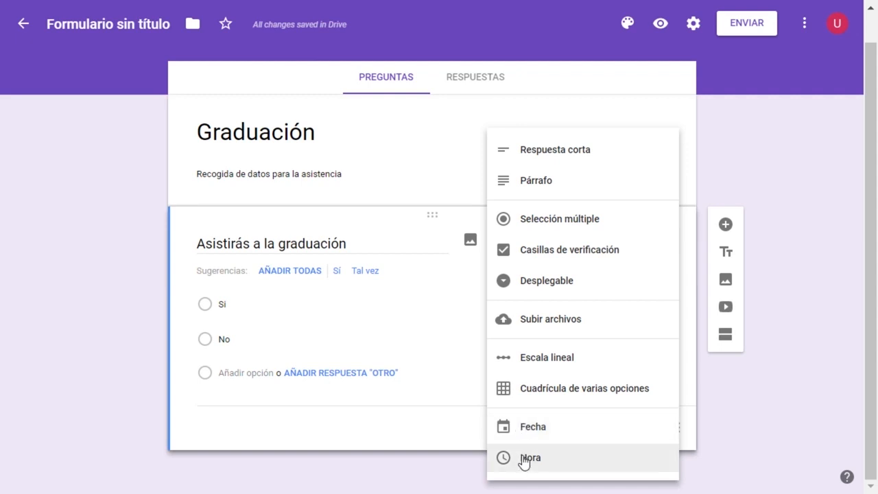
pyautogui.click(604, 437)
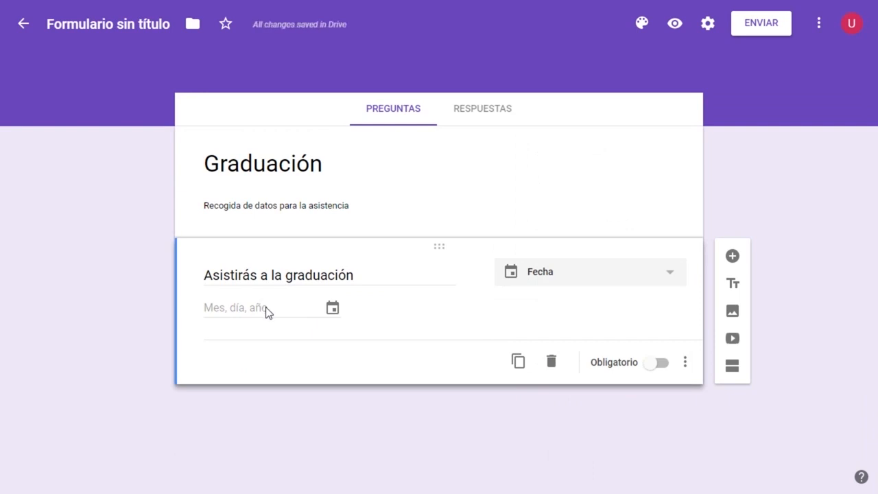
pyautogui.click(302, 273)
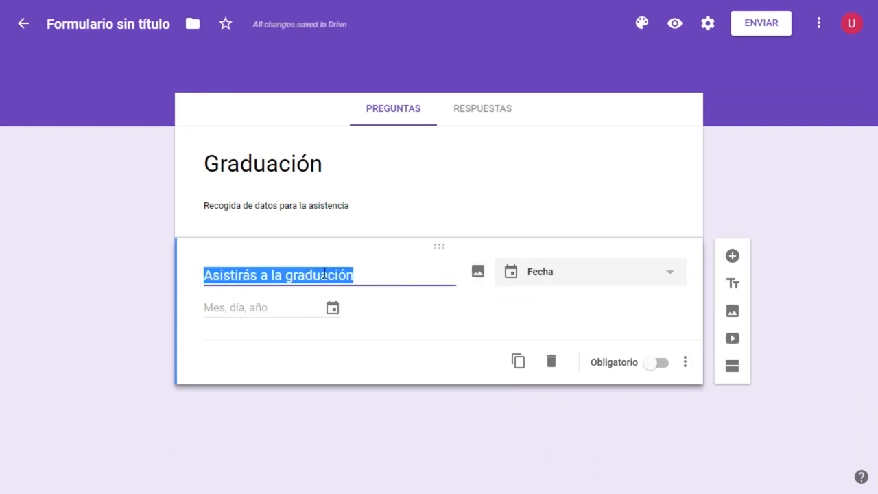
pyautogui.click(356, 274)
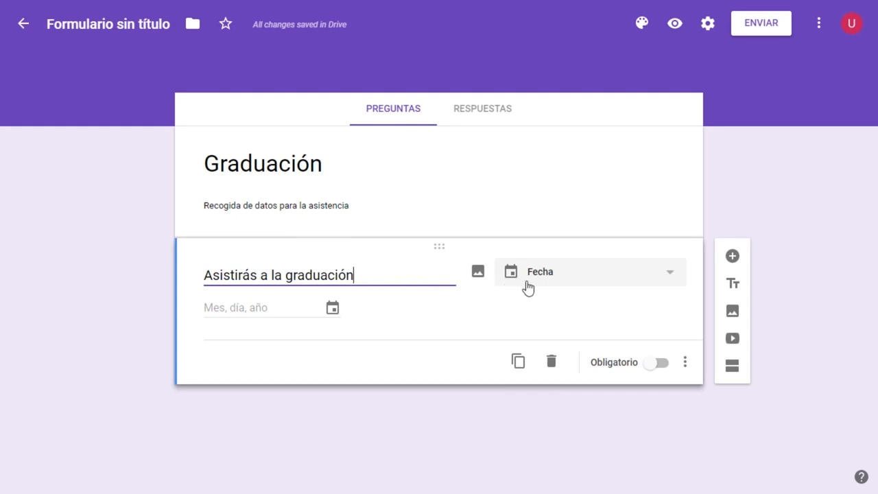
pyautogui.click(567, 274)
pyautogui.click(569, 110)
# Re-enter "Si" and "No" as the options of the "Asistirás a la graduación" question.
pyautogui.click(260, 310)
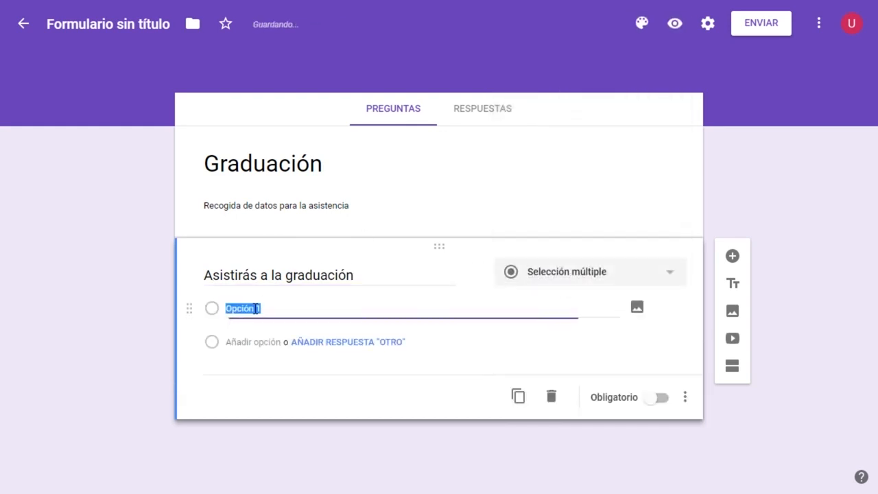
pyautogui.write('Sí')
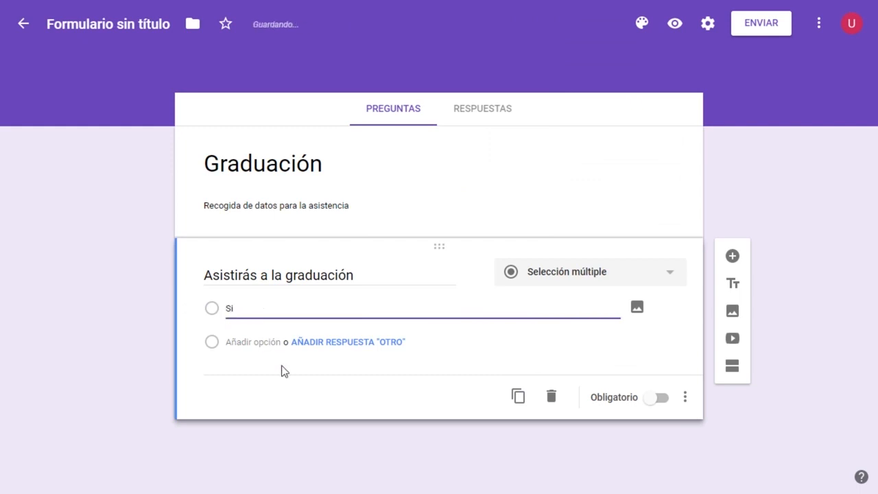
pyautogui.click(263, 342)
pyautogui.write('No')
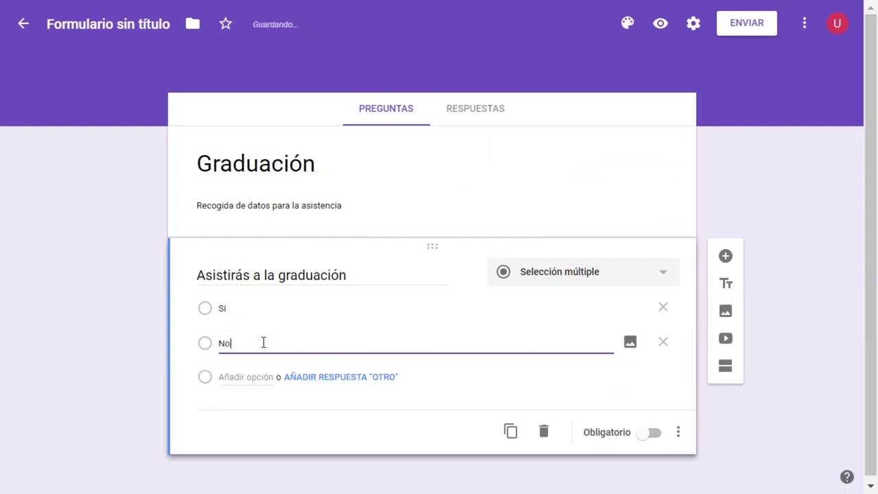
pyautogui.click(762, 220)
# Add a second question of type Fecha titled "Fecha de nacimiento".
pyautogui.click(726, 258)
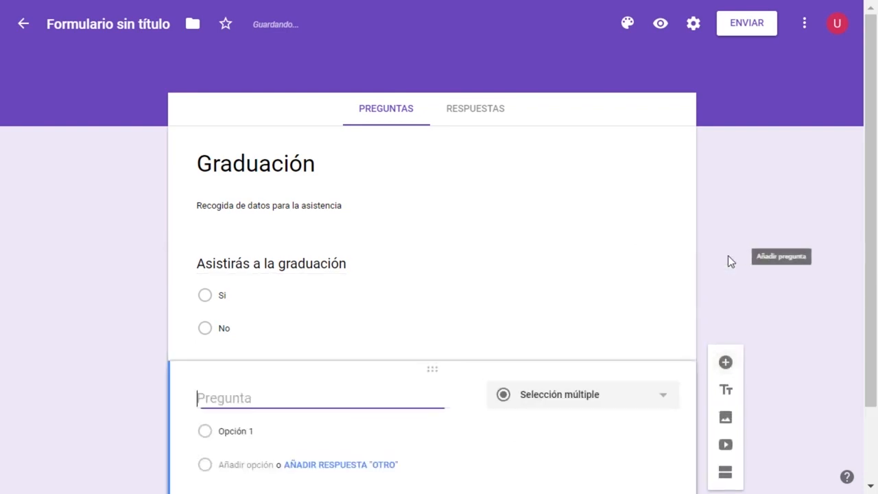
pyautogui.click(541, 303)
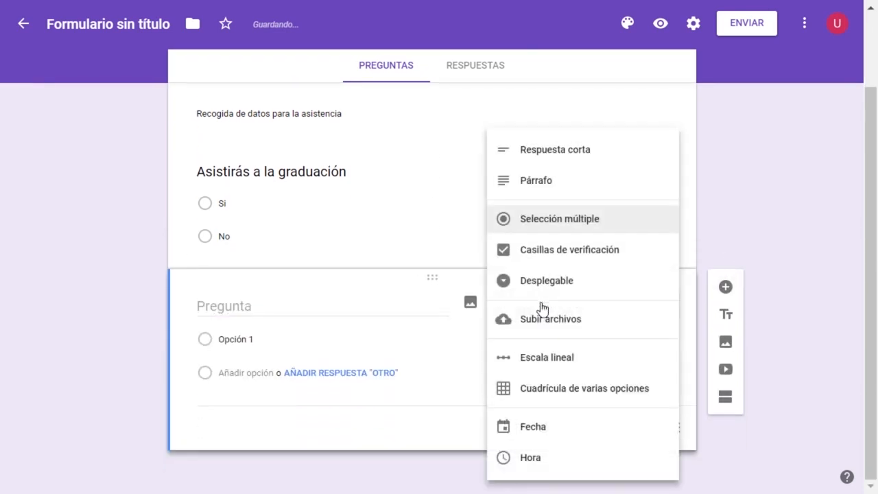
pyautogui.click(528, 426)
pyautogui.click(255, 336)
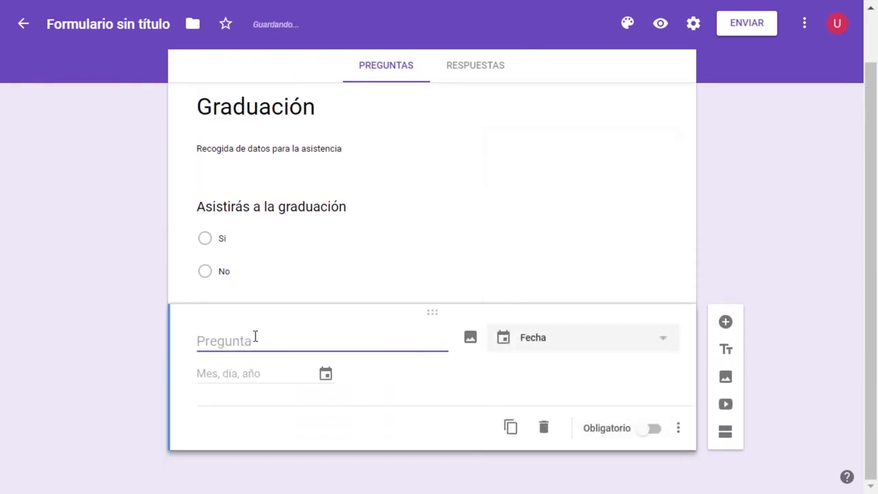
pyautogui.write('Fecha de nacimiento')
pyautogui.click(109, 347)
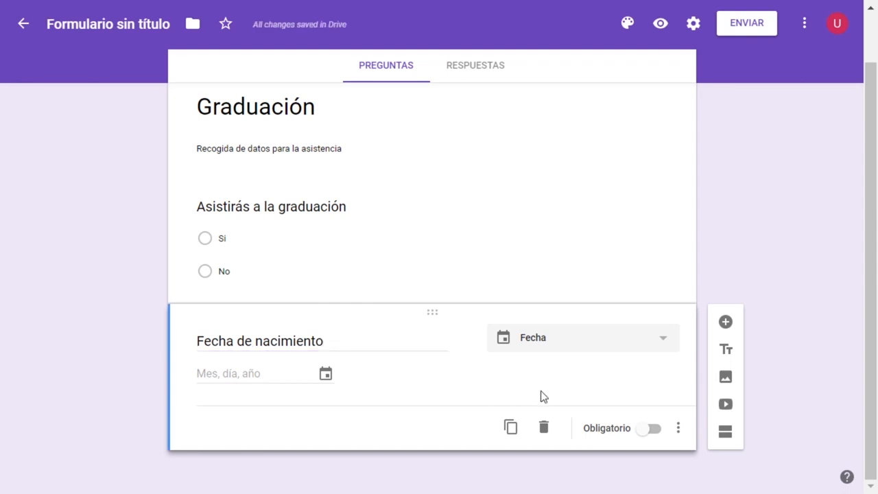
pyautogui.click(525, 265)
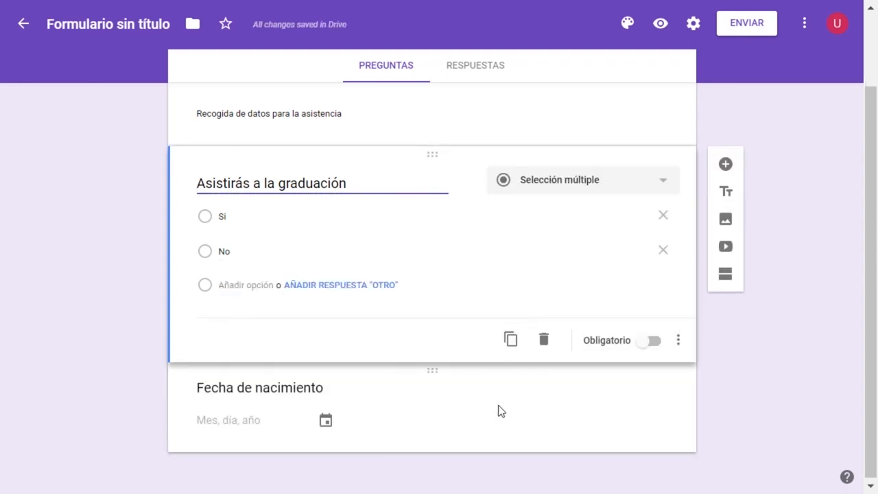
pyautogui.click(497, 410)
pyautogui.click(506, 263)
pyautogui.click(475, 403)
pyautogui.click(490, 251)
pyautogui.click(456, 409)
pyautogui.click(483, 270)
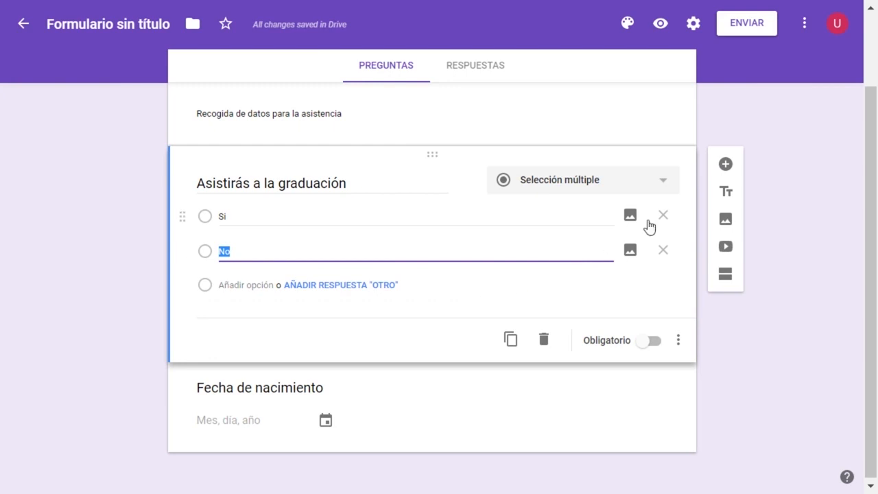
pyautogui.click(465, 396)
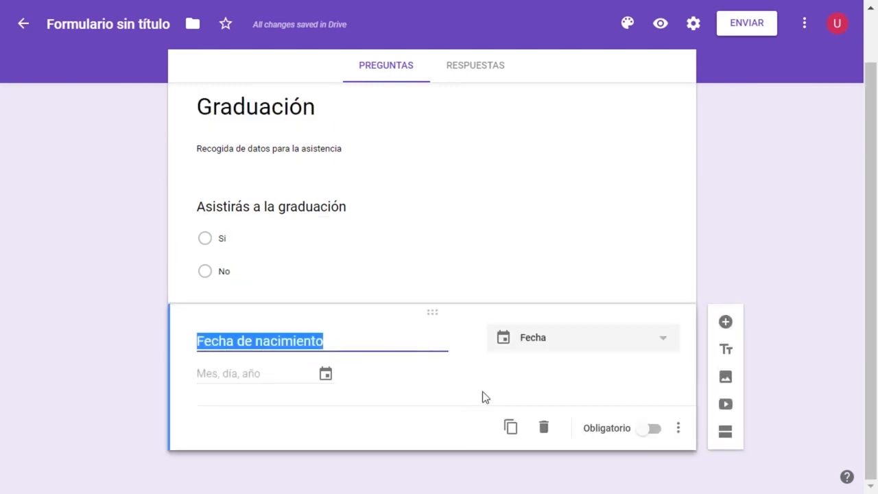
# Move the "Asistirás a la graduación" question below the "Fecha de nacimiento" question.
pyautogui.click(521, 277)
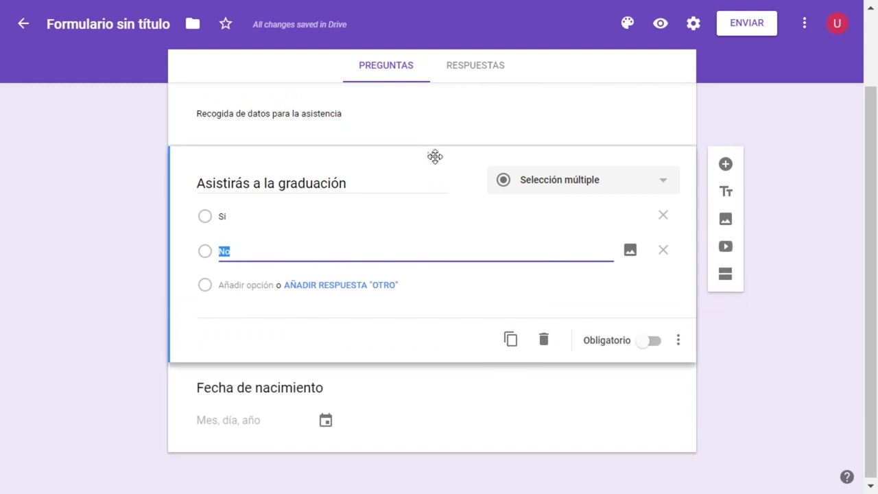
pyautogui.moveTo(434, 157); pyautogui.dragTo(430, 244)
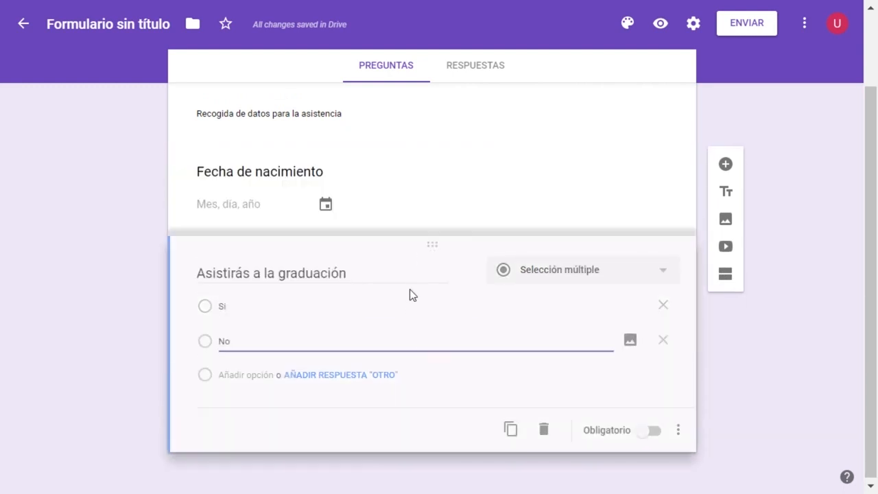
pyautogui.scroll(2, 418, 257)
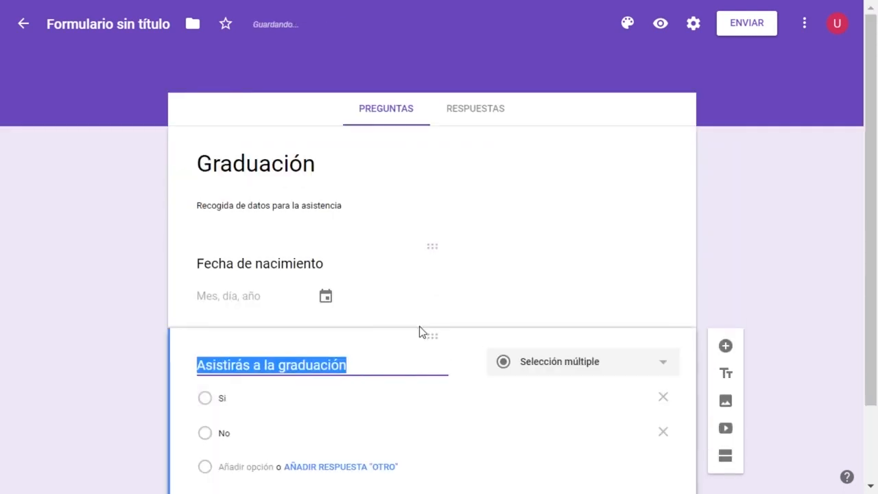
# Make the "Fecha de nacimiento" question mandatory.
pyautogui.click(469, 295)
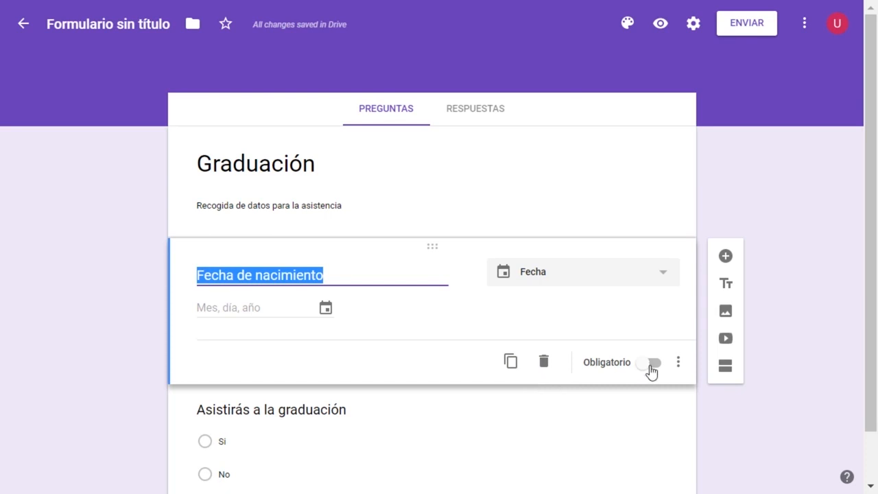
pyautogui.scroll(-1, 650, 371)
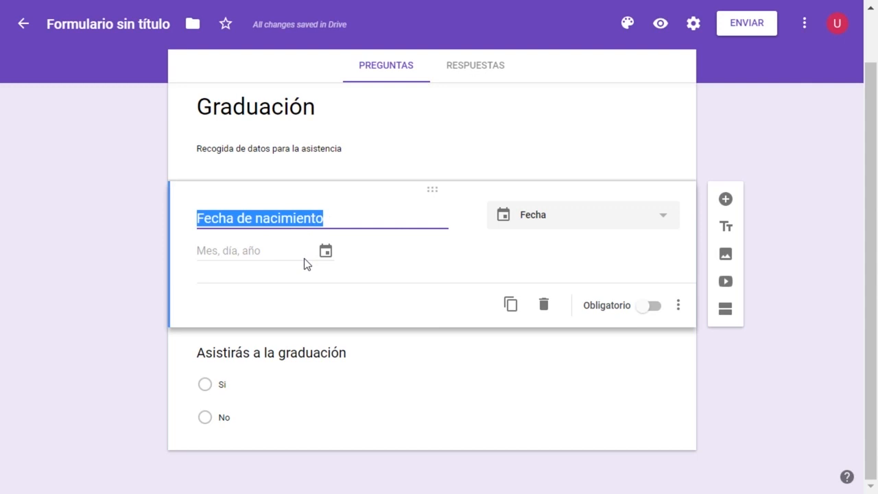
pyautogui.click(651, 306)
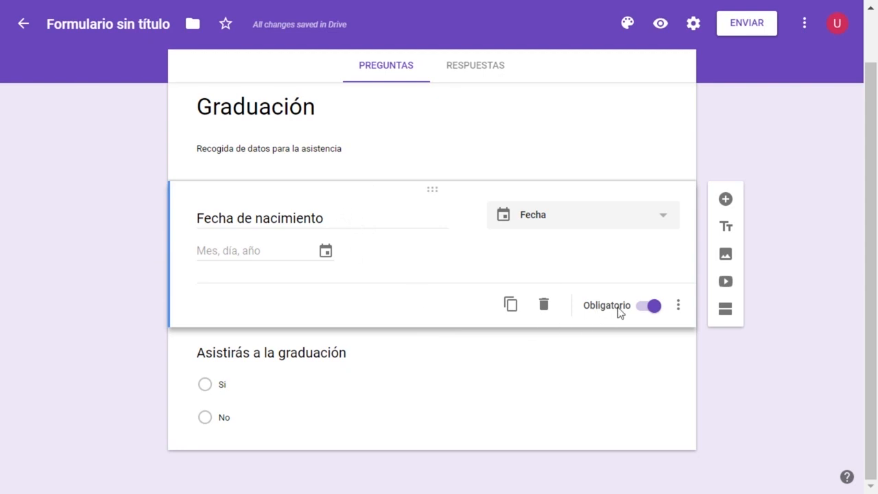
# Examine the extra display options offered for the birth date question and for the attendance question.
pyautogui.click(678, 305)
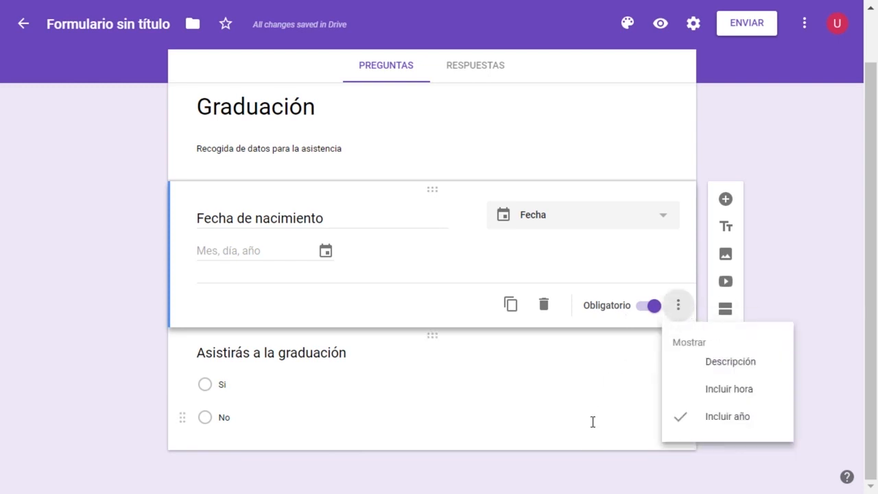
pyautogui.click(656, 444)
pyautogui.click(680, 421)
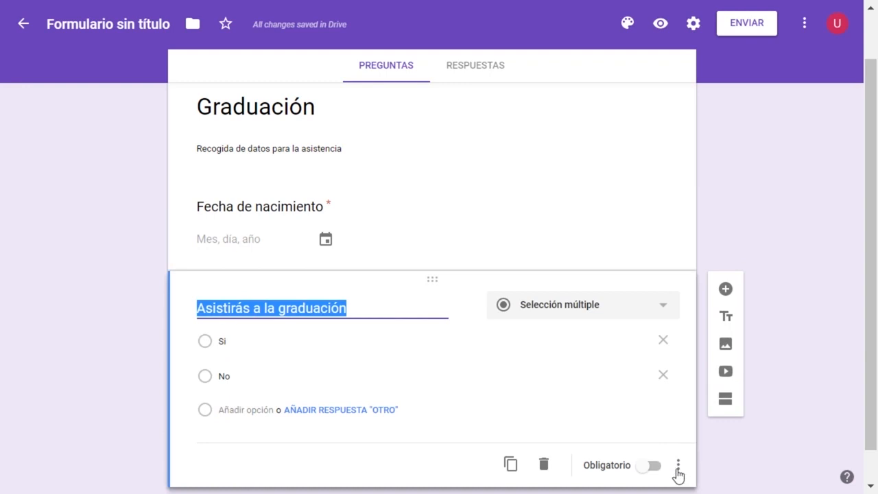
pyautogui.click(677, 466)
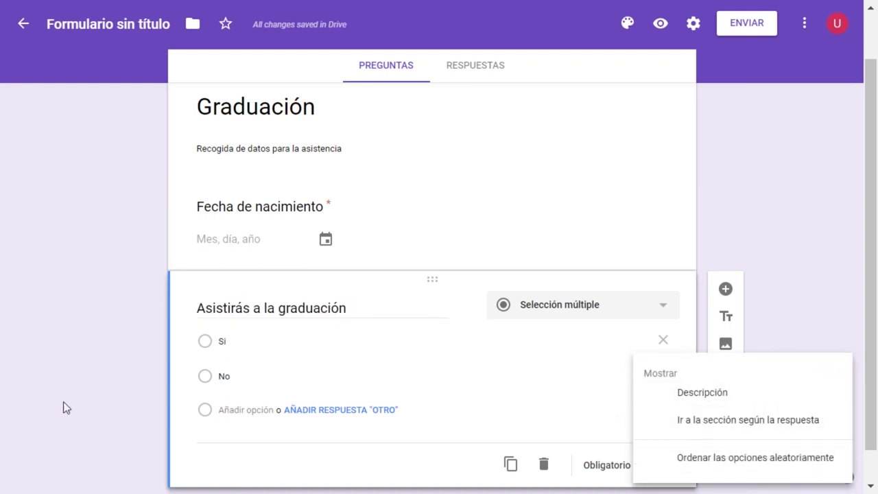
pyautogui.click(250, 336)
pyautogui.scroll(-1, 554, 300)
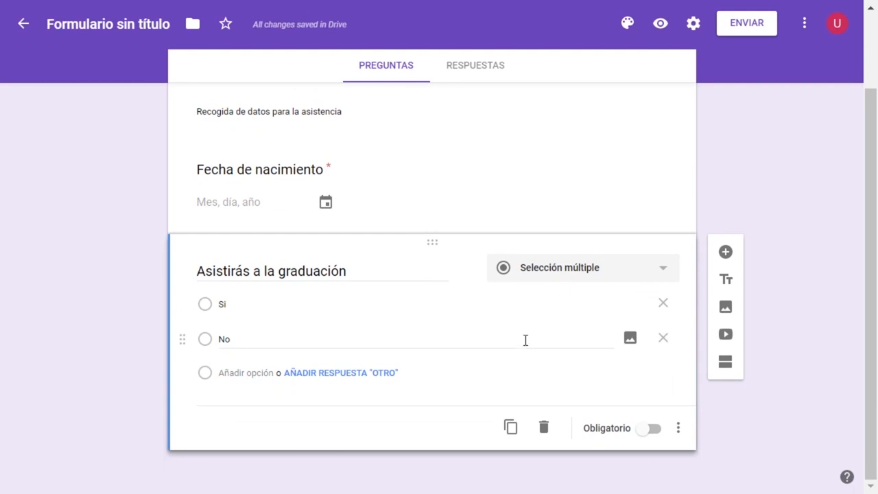
pyautogui.scroll(2, 524, 339)
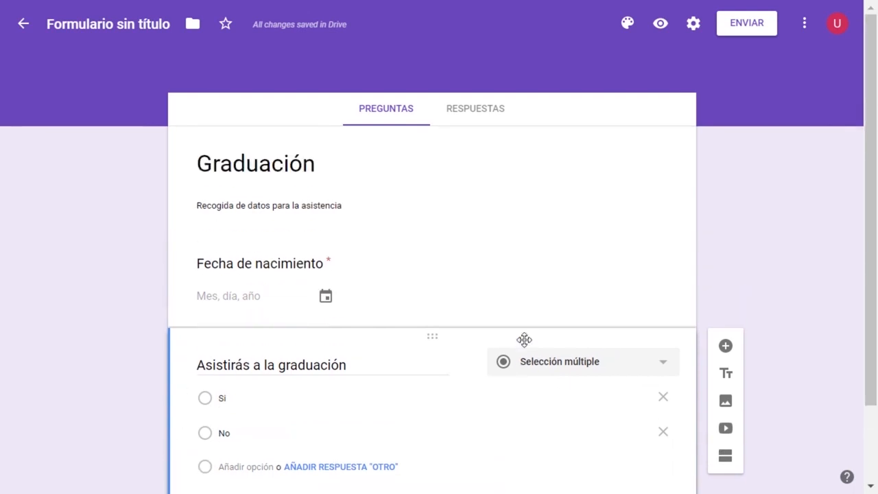
pyautogui.scroll(-2, 524, 339)
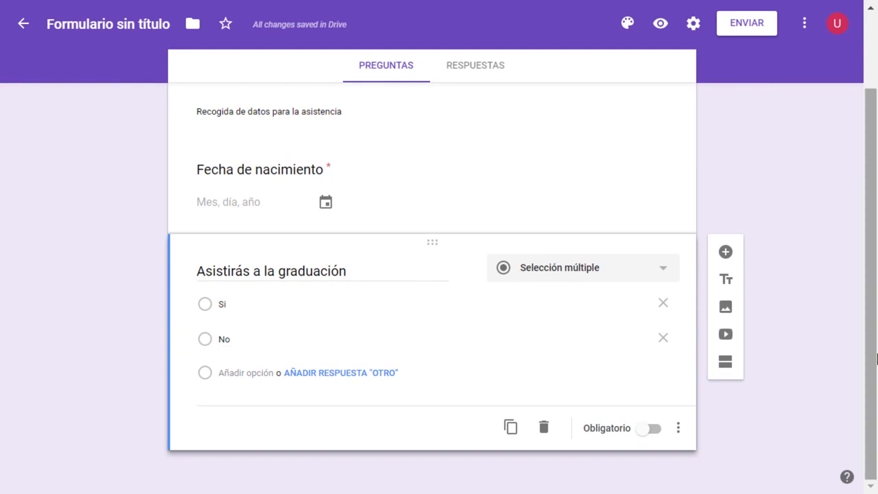
pyautogui.scroll(2, 825, 352)
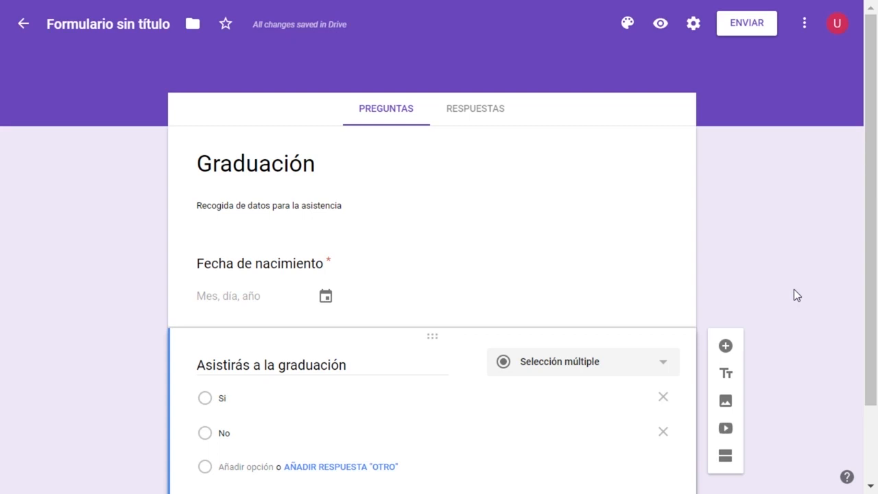
pyautogui.scroll(-2, 567, 265)
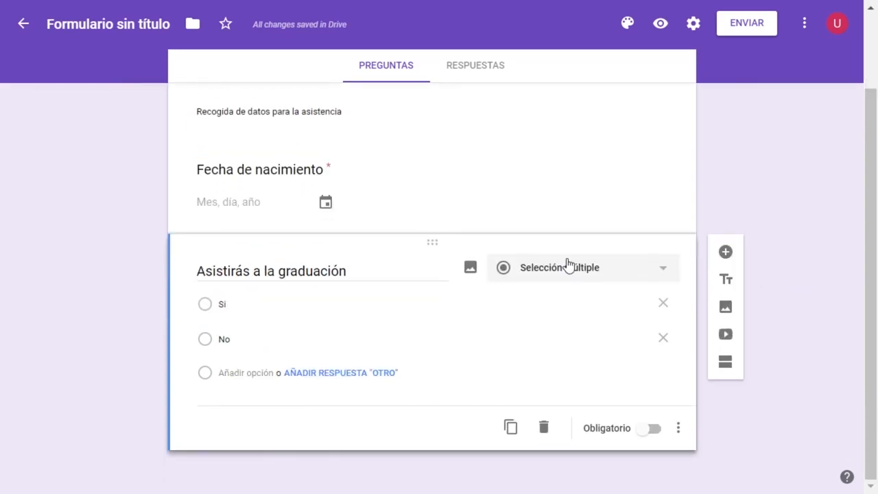
pyautogui.scroll(2, 567, 266)
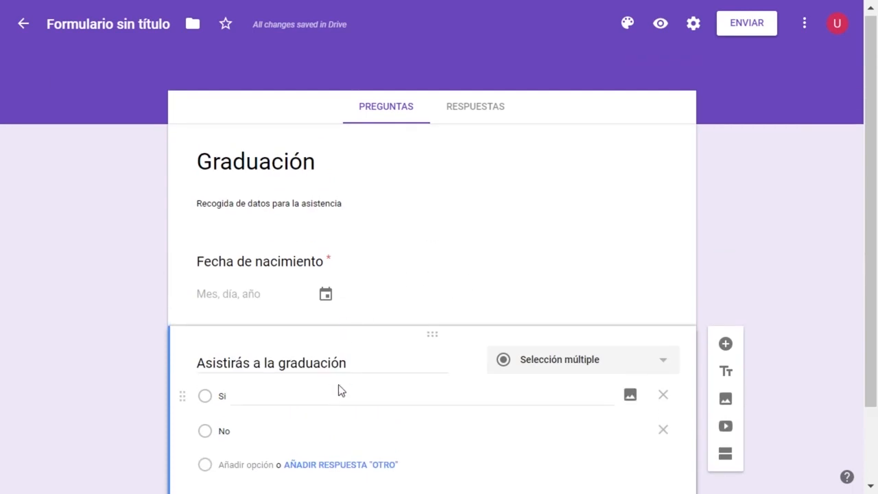
pyautogui.scroll(-2, 343, 388)
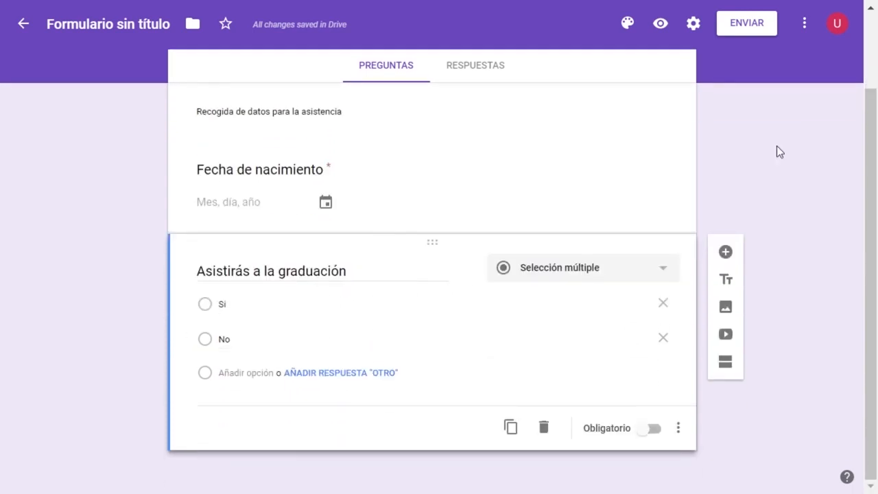
# Open the form's preview and examine its questions and the date picker of "Fecha de nacimiento".
pyautogui.click(660, 27)
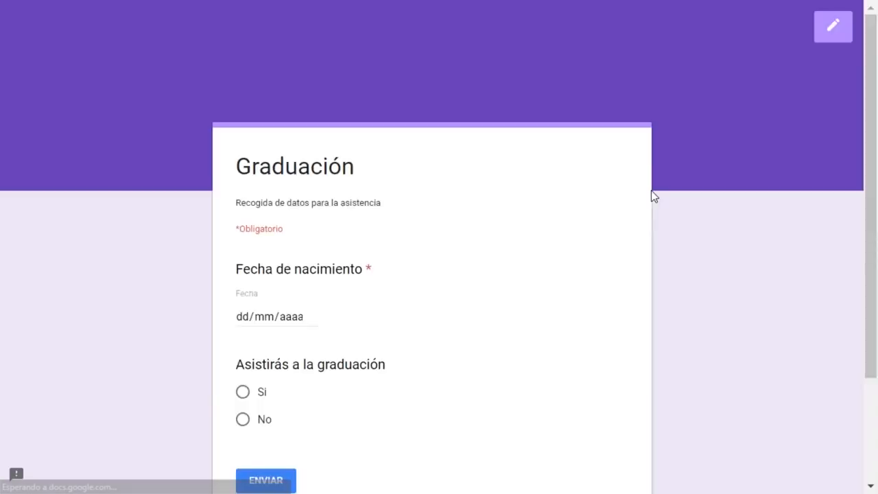
pyautogui.scroll(-2, 654, 190)
pyautogui.moveTo(876, 278); pyautogui.dragTo(874, 257)
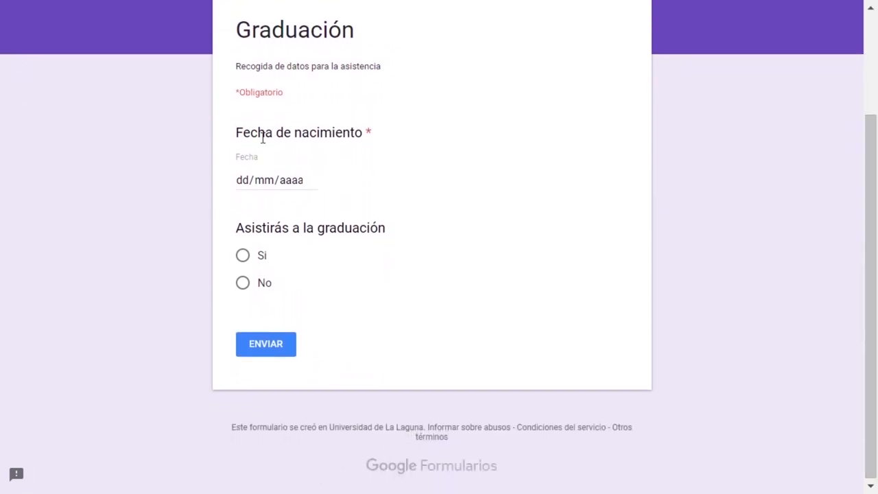
pyautogui.click(247, 188)
pyautogui.click(309, 181)
pyautogui.click(576, 251)
# Try to submit the form with attendance answered "Si" and the birth date left blank.
pyautogui.click(242, 255)
pyautogui.click(244, 284)
pyautogui.click(248, 257)
pyautogui.click(276, 351)
# Enter a date of birth, set the attendance answer to "No" and submit the response.
pyautogui.click(298, 183)
pyautogui.click(247, 184)
pyautogui.write('11/')
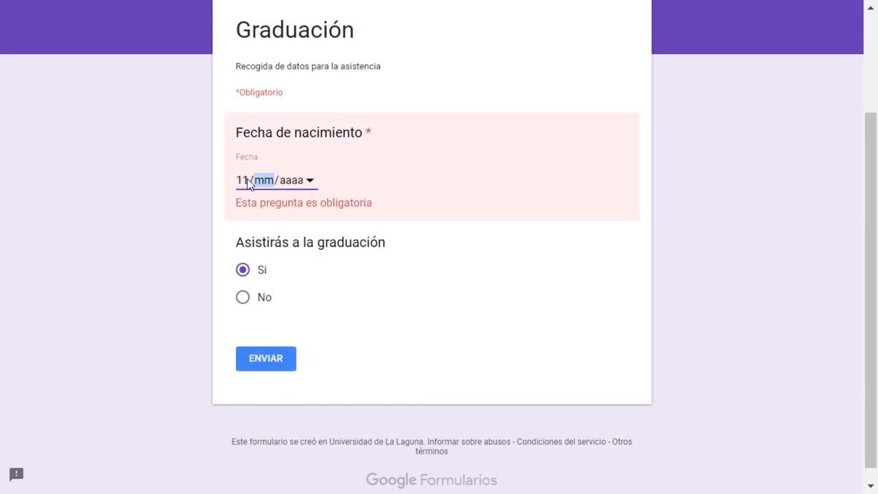
pyautogui.write('10/1990')
pyautogui.click(243, 283)
pyautogui.click(260, 348)
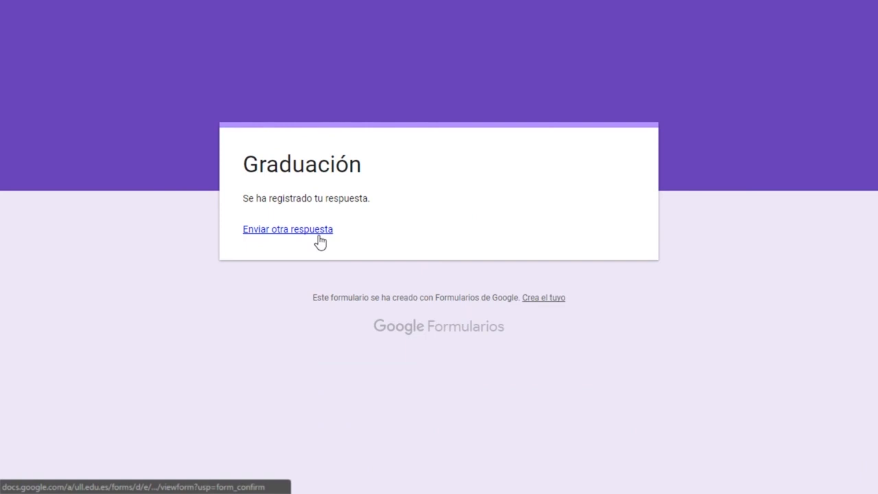
# Close the preview and review the form's response summary for both questions, dismissing the notice about individual responses.
pyautogui.hotkey('ctrl', 'w')
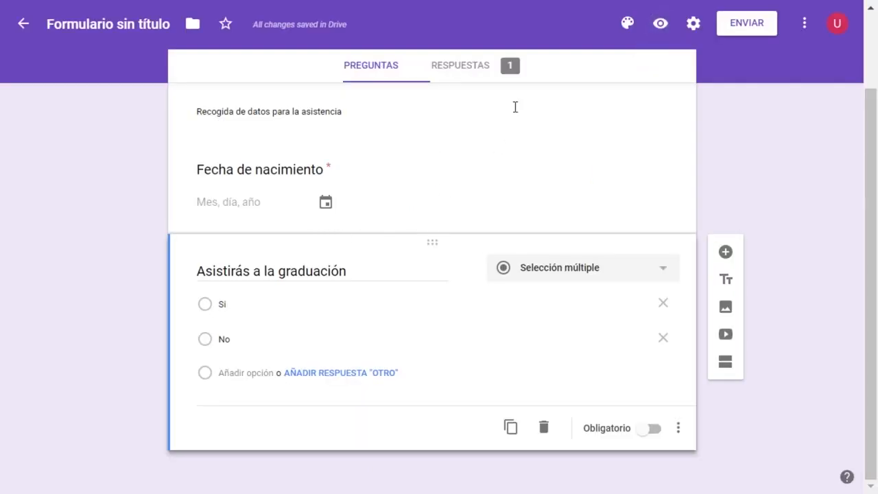
pyautogui.click(473, 65)
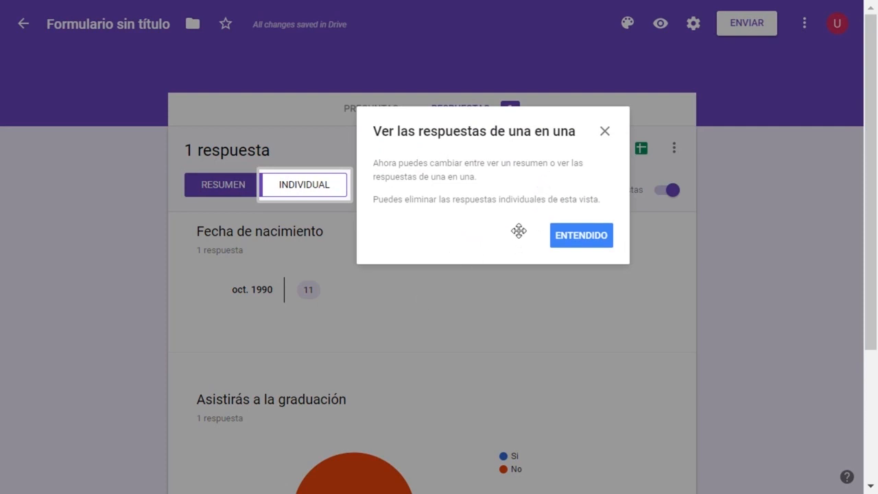
pyautogui.click(582, 241)
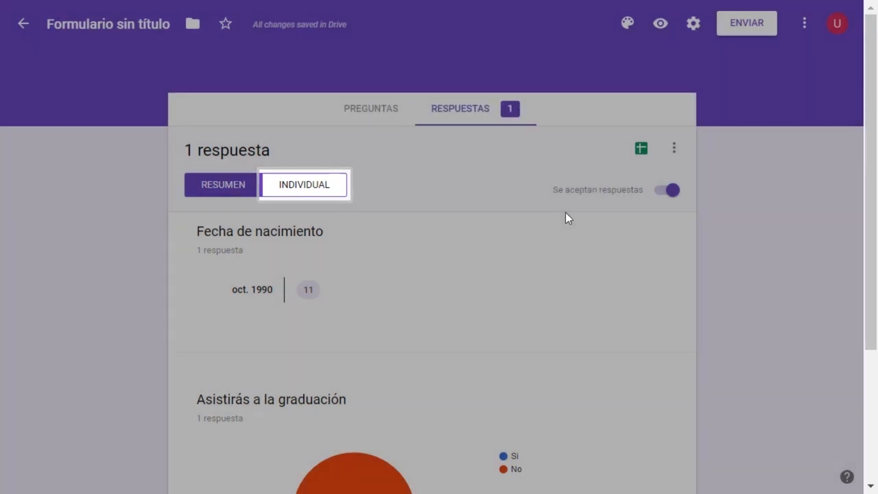
pyautogui.scroll(-3, 339, 208)
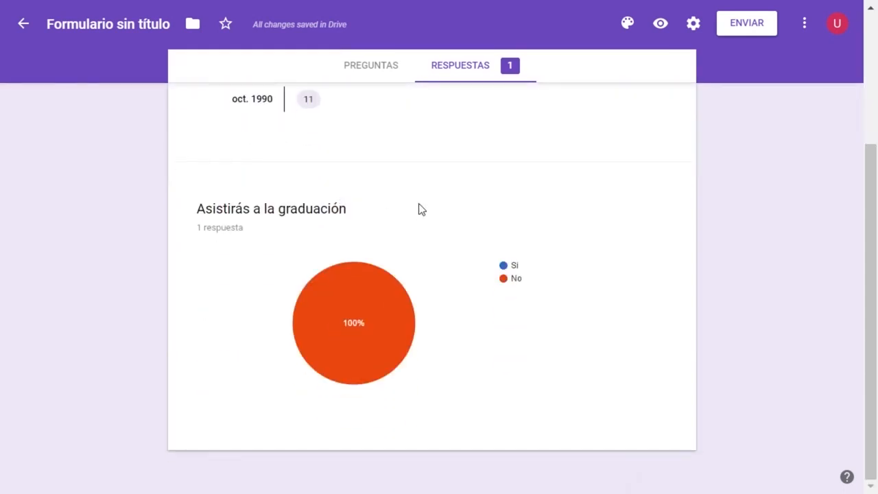
pyautogui.scroll(3, 421, 209)
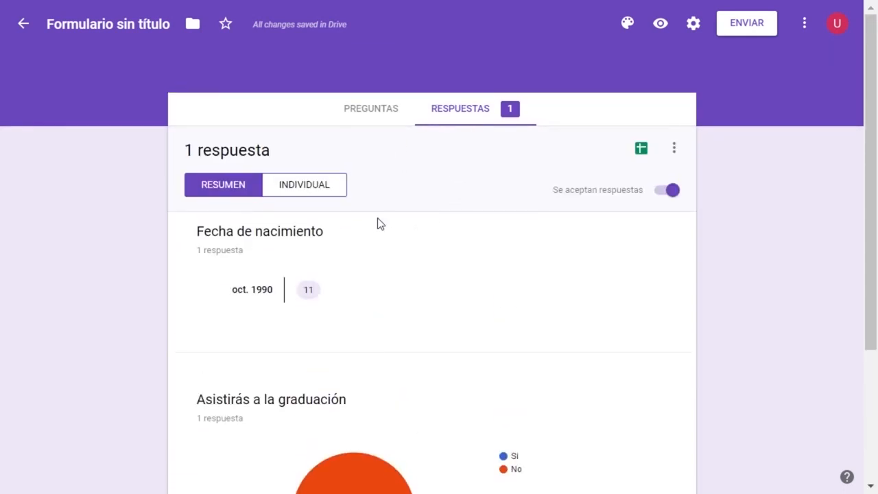
pyautogui.scroll(-3, 370, 223)
pyautogui.scroll(3, 380, 212)
pyautogui.scroll(-3, 274, 240)
pyautogui.scroll(3, 308, 278)
# Switch to the individual responses view and read through the submitted response.
pyautogui.click(273, 187)
pyautogui.scroll(-3, 391, 256)
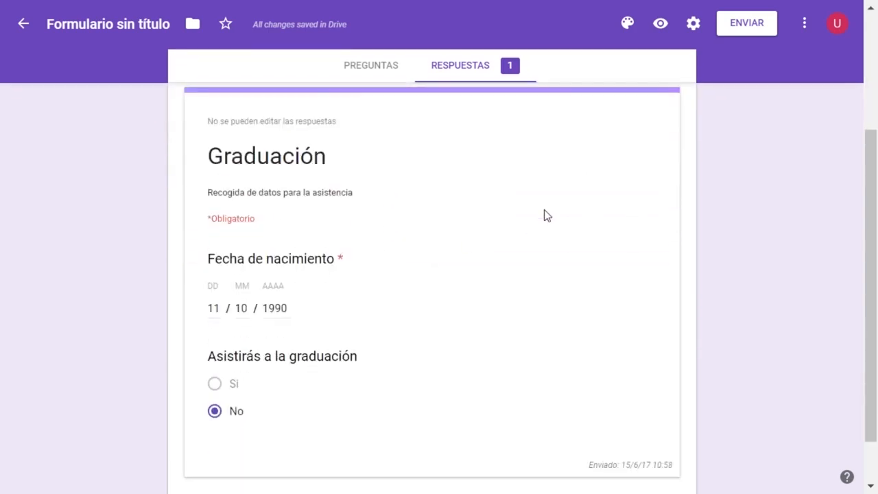
pyautogui.scroll(2, 546, 215)
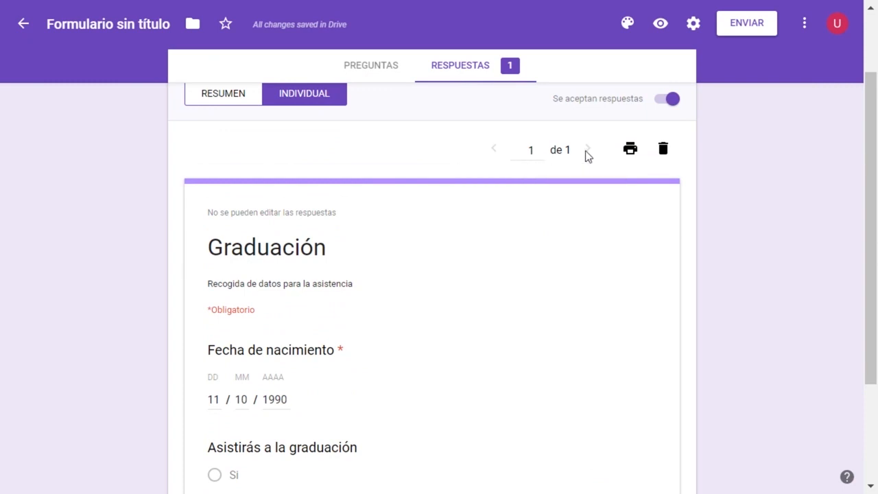
pyautogui.scroll(2, 580, 167)
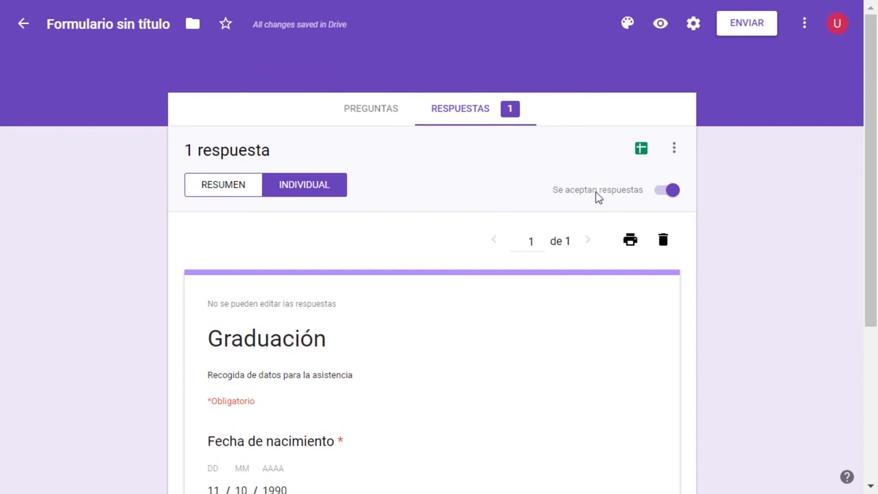
# Create a new spreadsheet named "Fresultados_graduacion" as the destination for the form's responses.
pyautogui.click(640, 152)
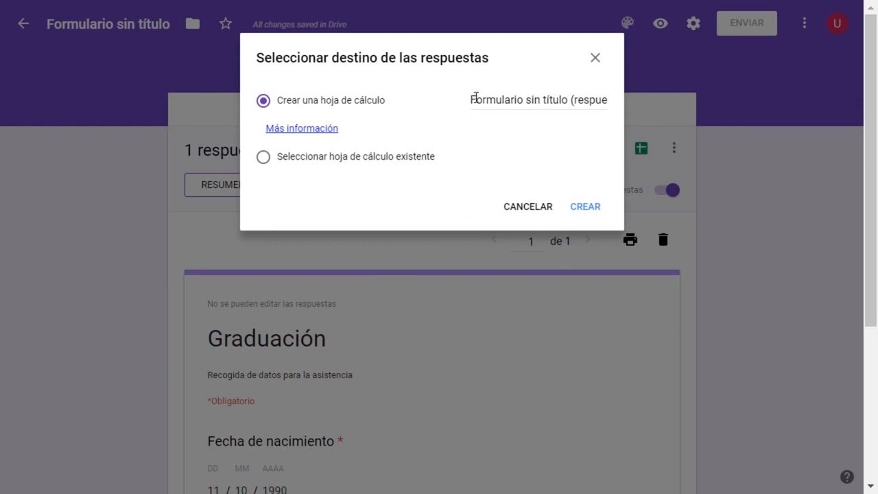
pyautogui.moveTo(470, 101); pyautogui.dragTo(685, 109)
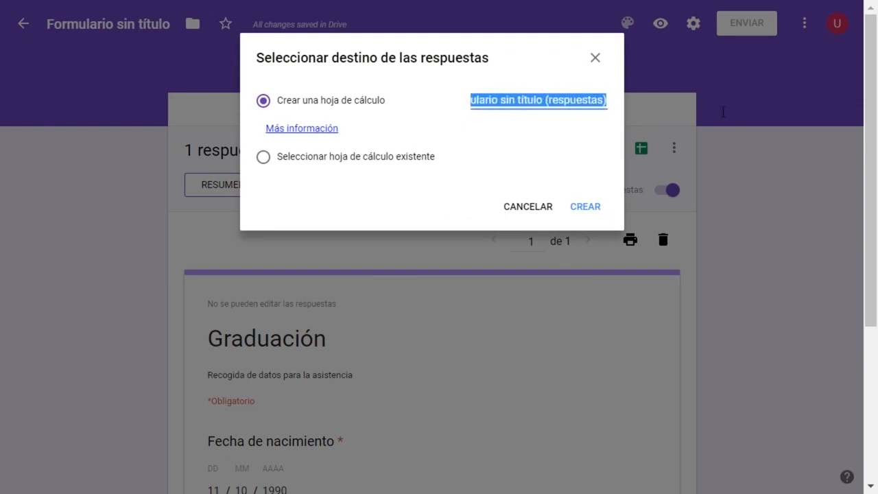
pyautogui.write('Fresultados_')
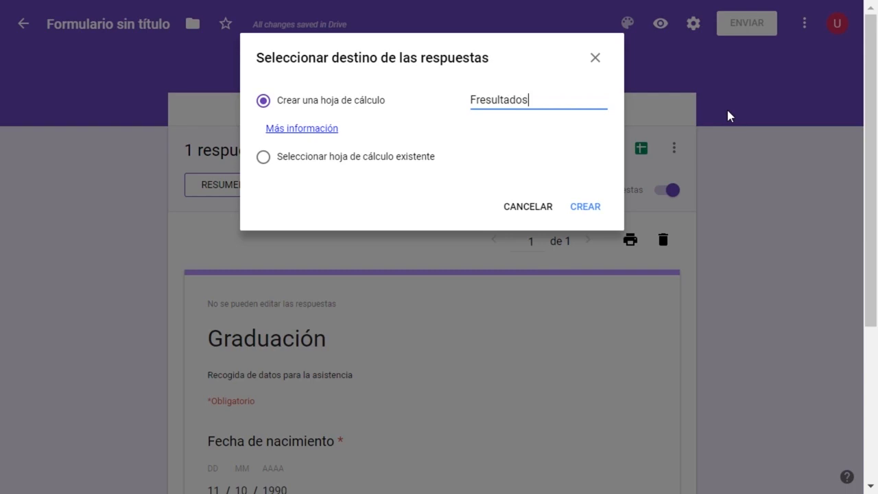
pyautogui.write('graduacion')
pyautogui.click(579, 208)
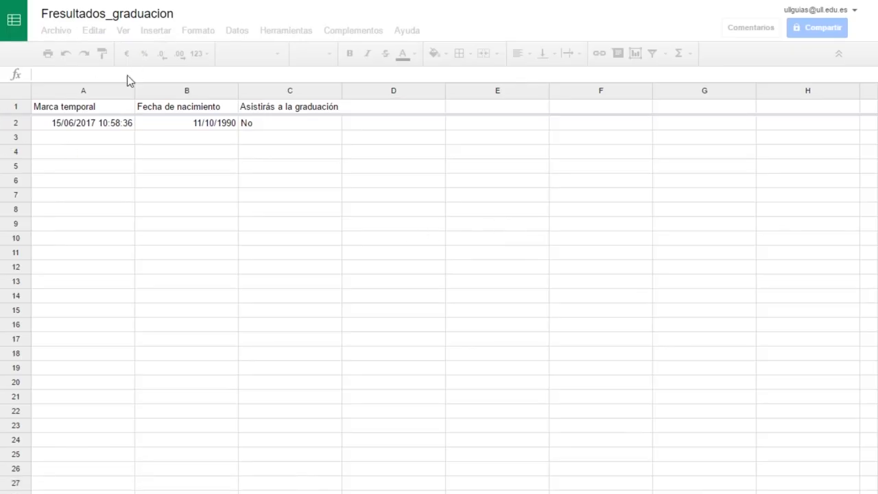
# Check the recorded response in the spreadsheet and return to the form's questions.
pyautogui.click(70, 127)
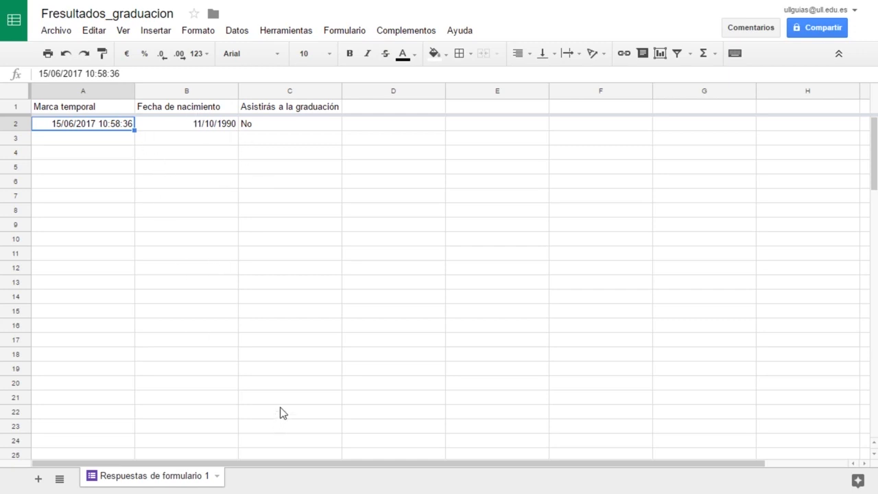
pyautogui.hotkey('ctrl', 'shift', 'Tab')
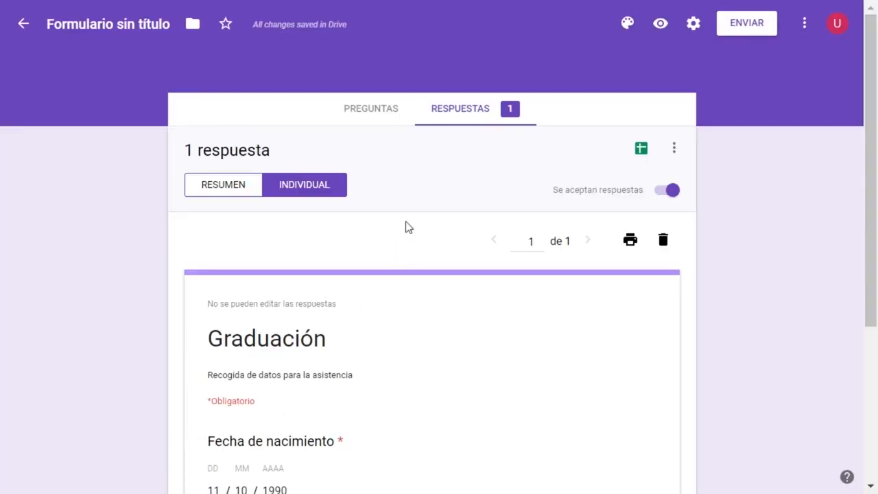
pyautogui.click(381, 114)
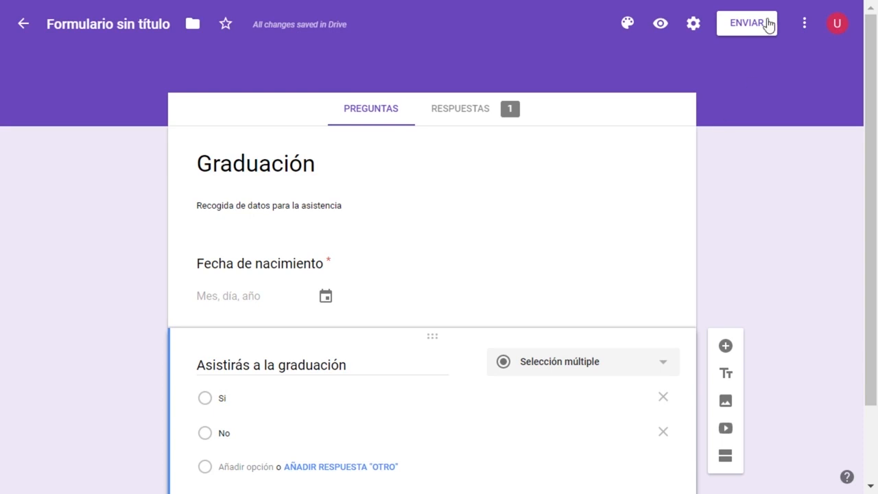
# Open the form's sending options, choose sharing by link with a shortened URL, and copy the link.
pyautogui.click(745, 31)
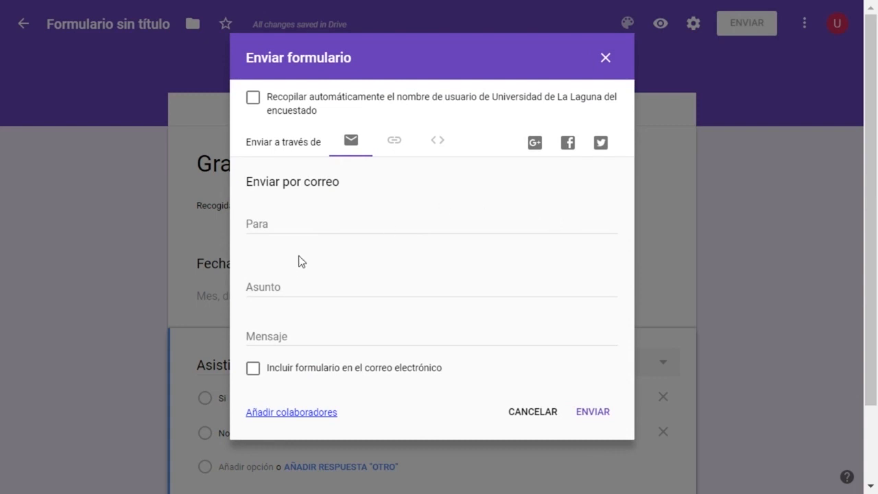
pyautogui.click(271, 224)
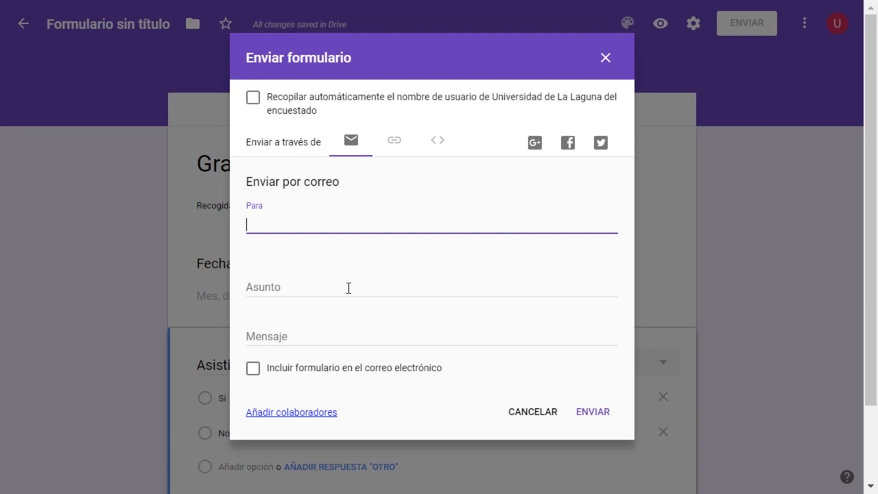
pyautogui.click(395, 144)
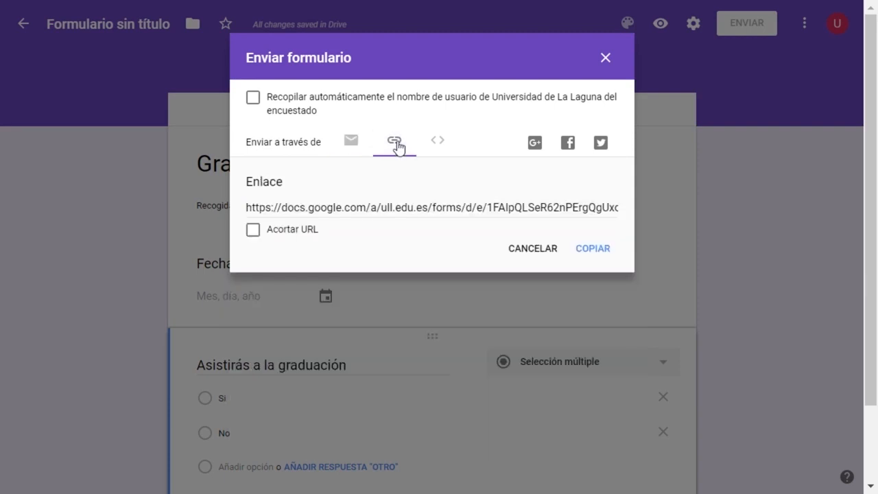
pyautogui.click(320, 216)
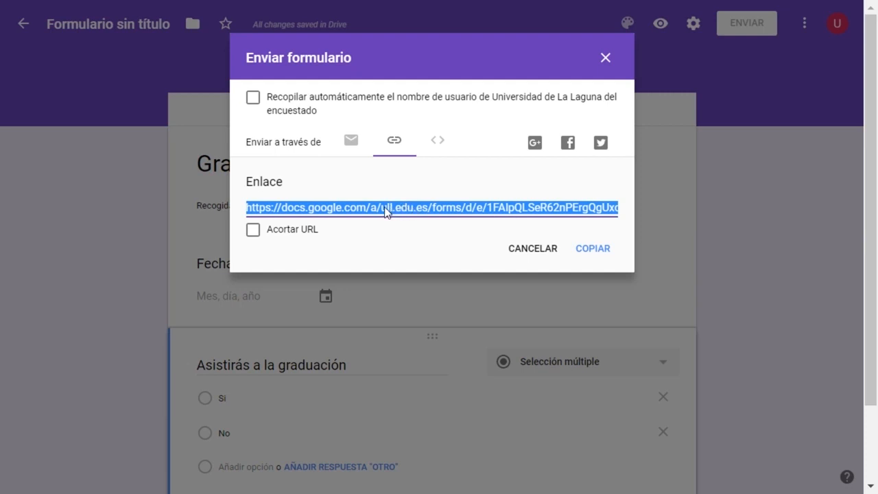
pyautogui.click(253, 231)
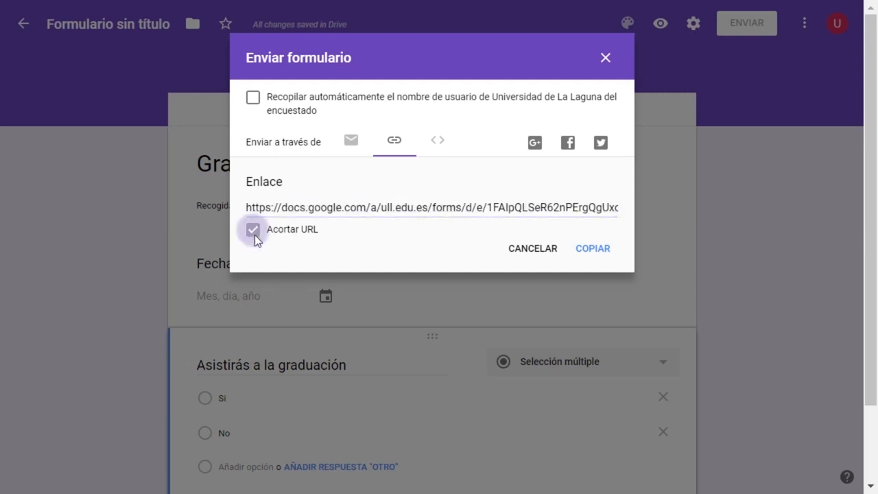
pyautogui.rightClick(355, 212)
pyautogui.click(381, 218)
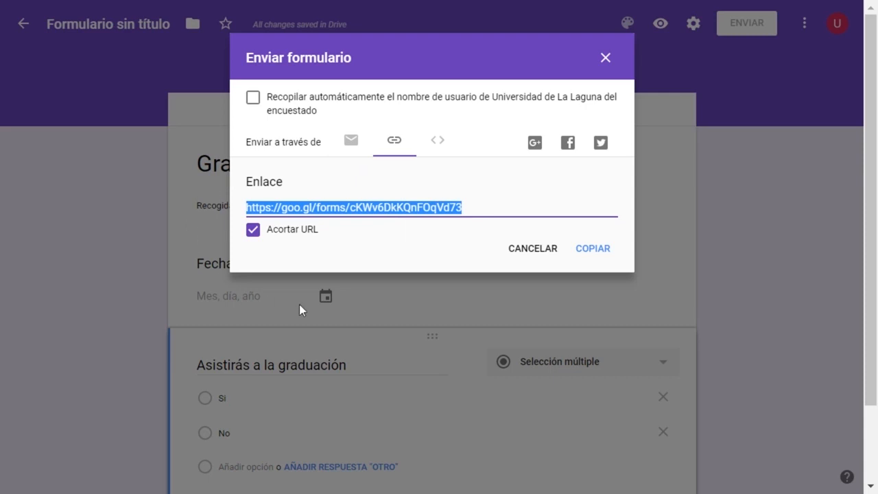
# Switch the sending method to HTML embedding and copy the form's iframe code.
pyautogui.click(444, 145)
pyautogui.click(356, 209)
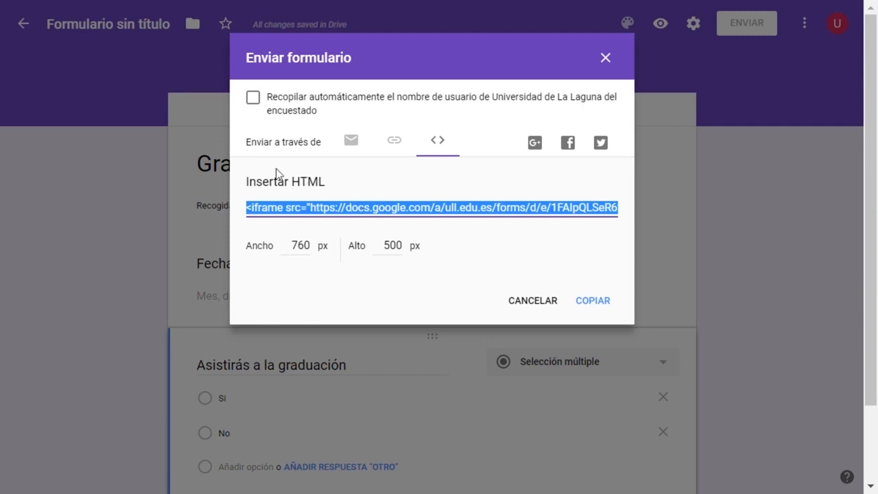
pyautogui.rightClick(355, 211)
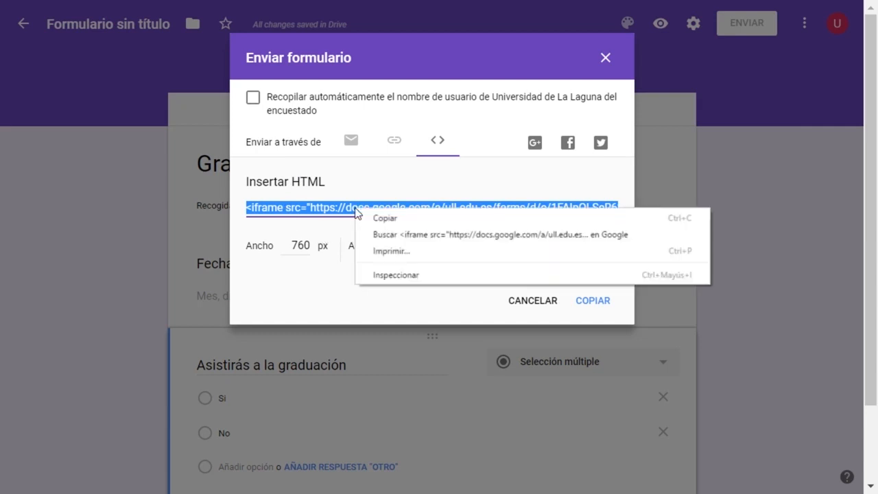
pyautogui.click(384, 219)
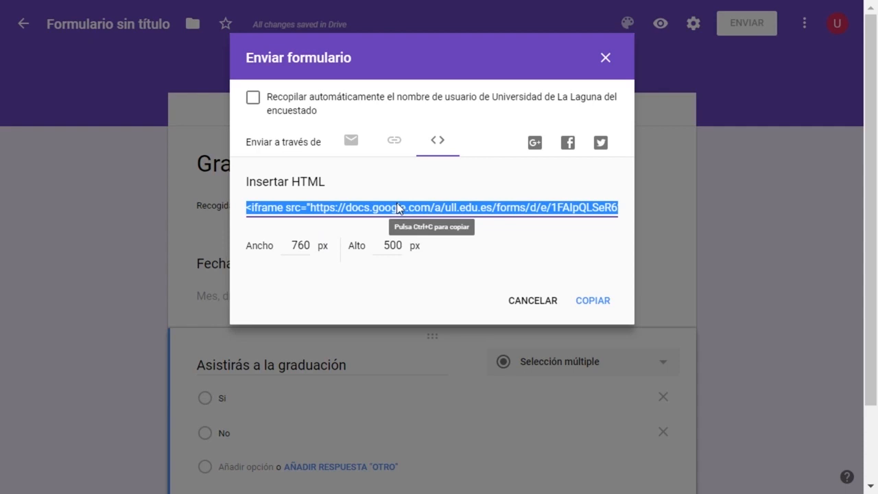
# Return to sharing by link, copy the form's shortened URL again and close the sending options.
pyautogui.click(395, 141)
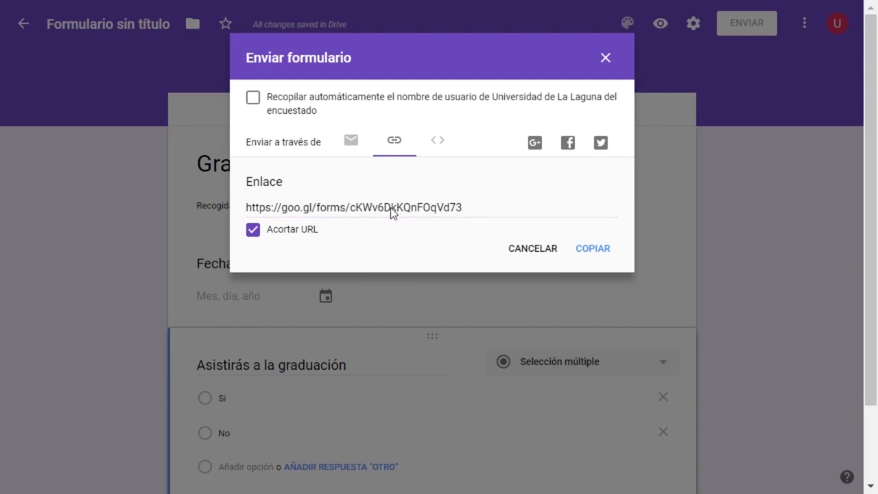
pyautogui.click(390, 211)
pyautogui.rightClick(388, 209)
pyautogui.click(398, 218)
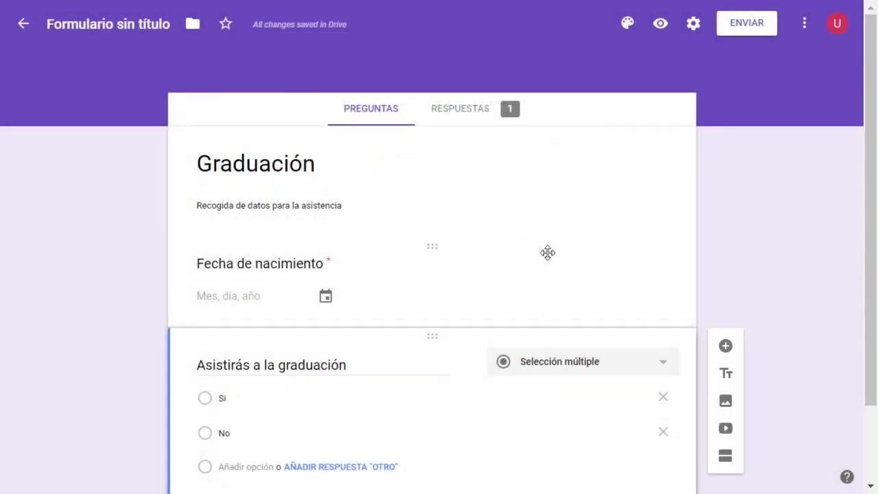
pyautogui.scroll(-2, 547, 252)
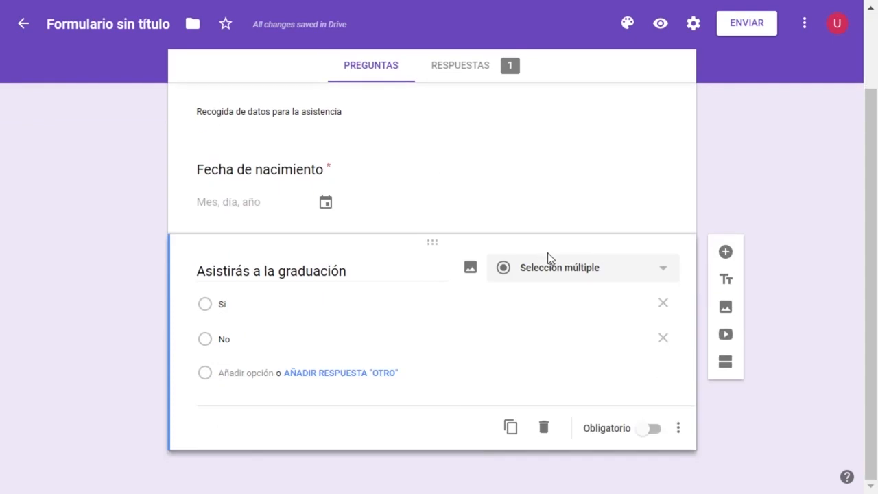
pyautogui.scroll(2, 538, 292)
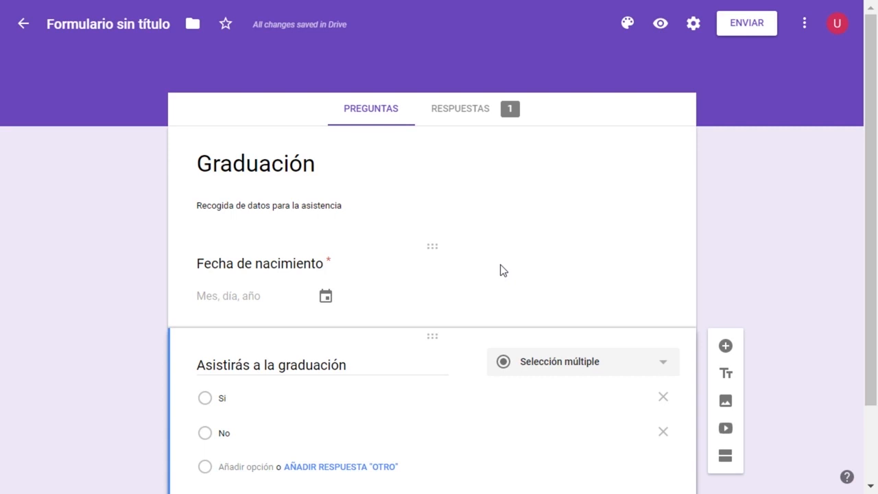
pyautogui.scroll(-2, 519, 467)
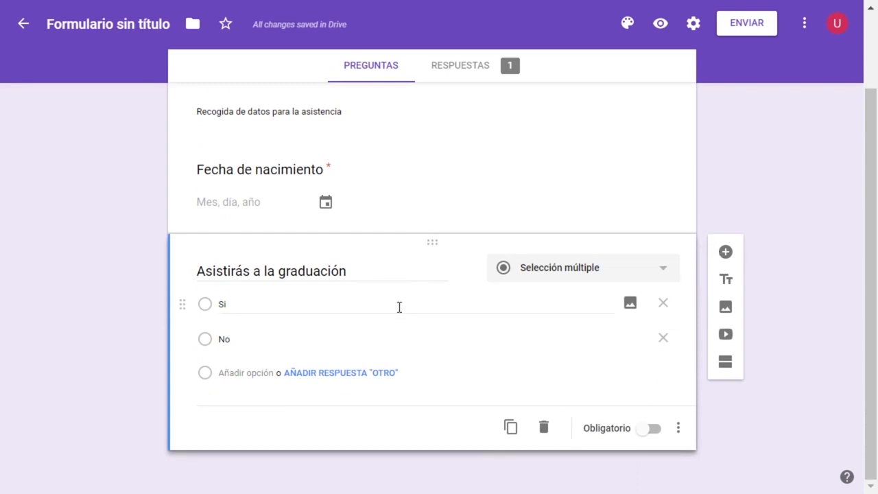
pyautogui.scroll(2, 395, 333)
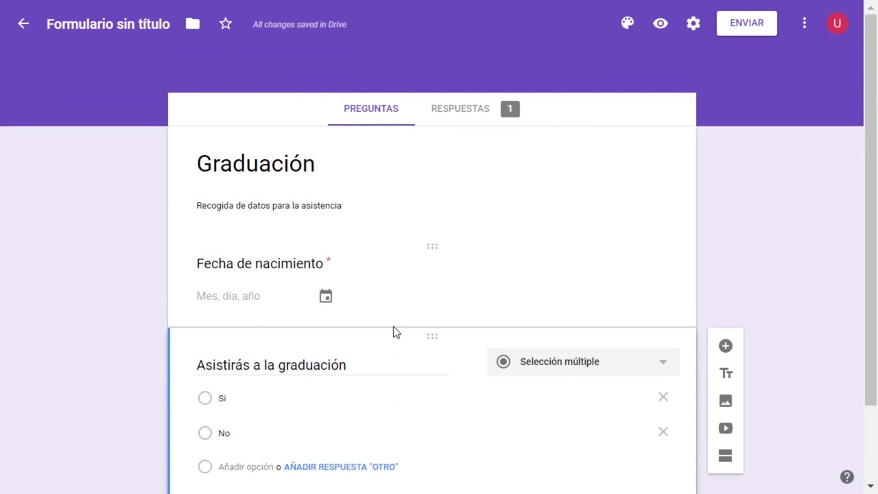